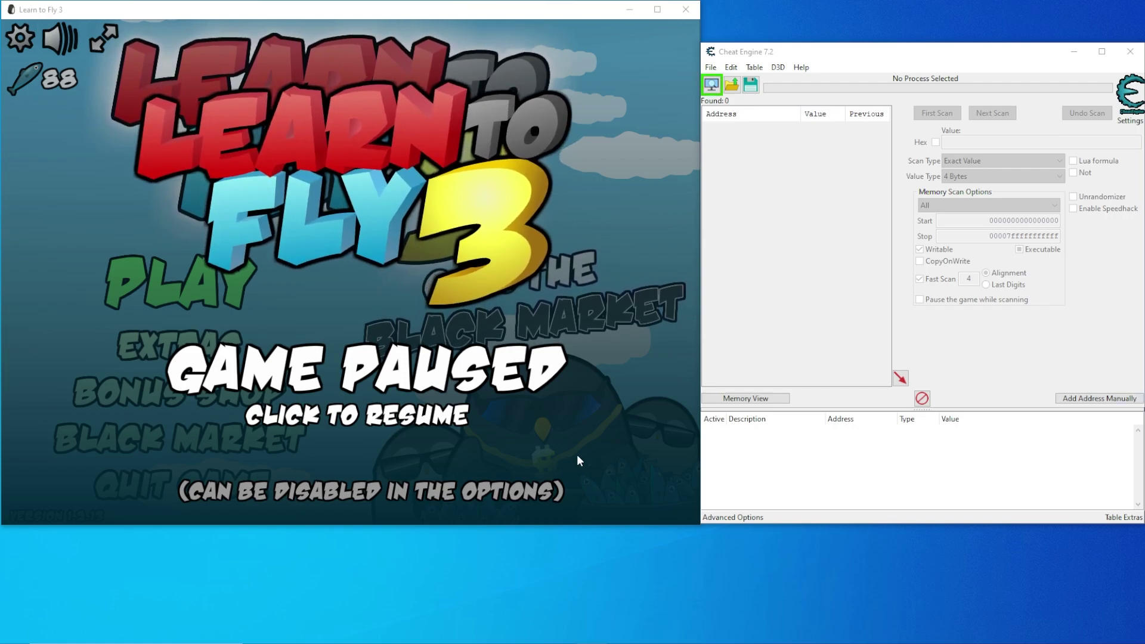
Unpause Learn to Fly 3 so its main menu is active again.
click(577, 454)
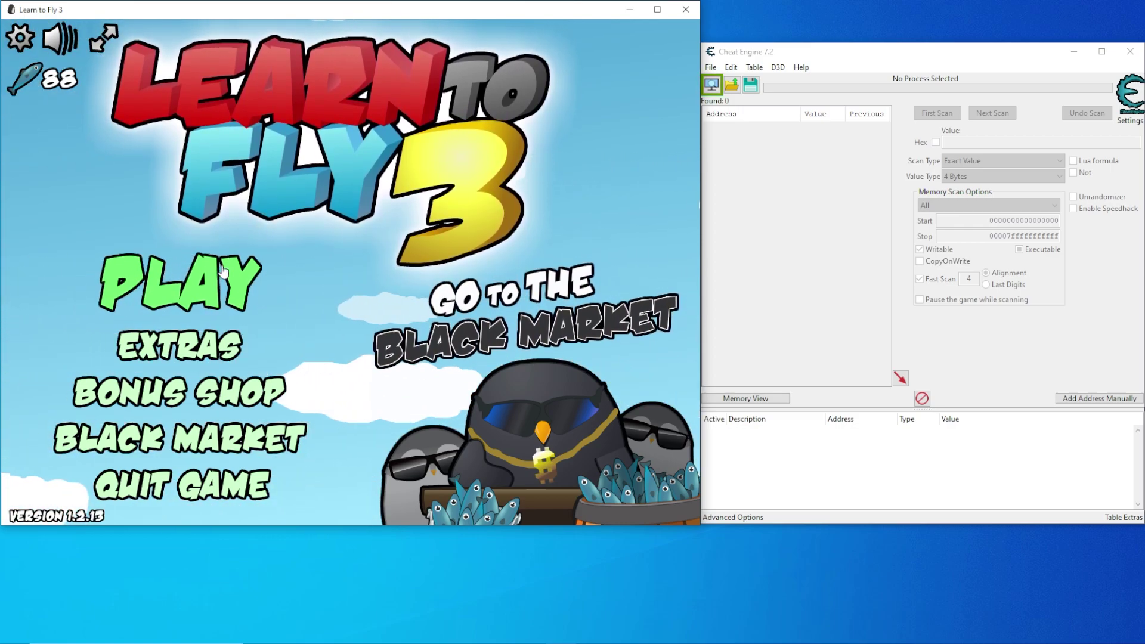
Delete the slot 4 Classic save and start a new Classic game there.
click(206, 272)
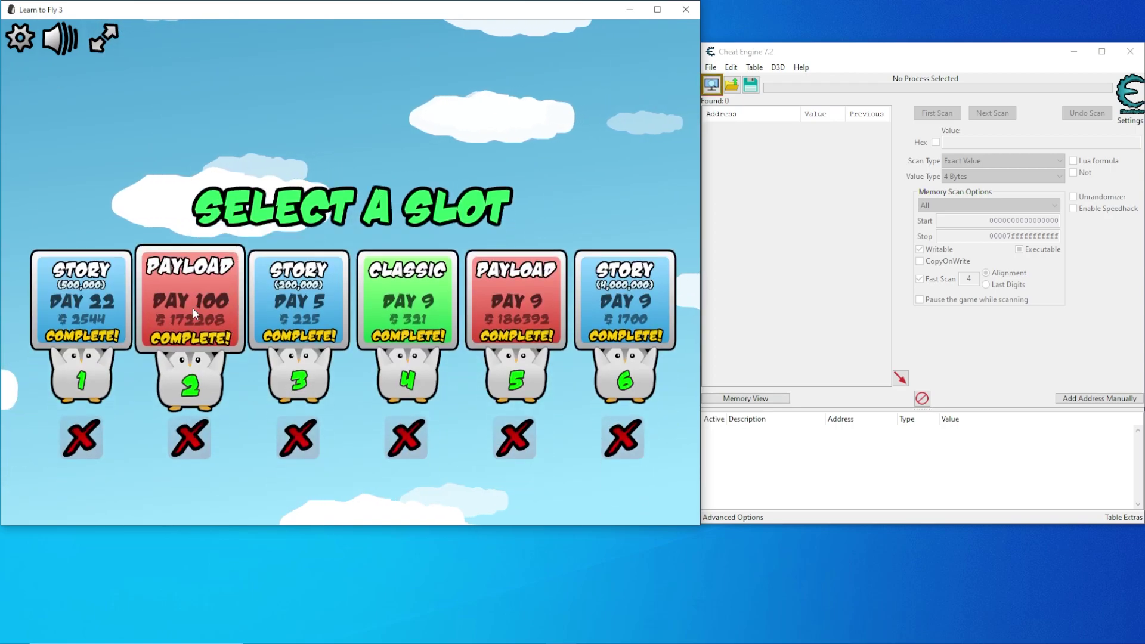
click(413, 383)
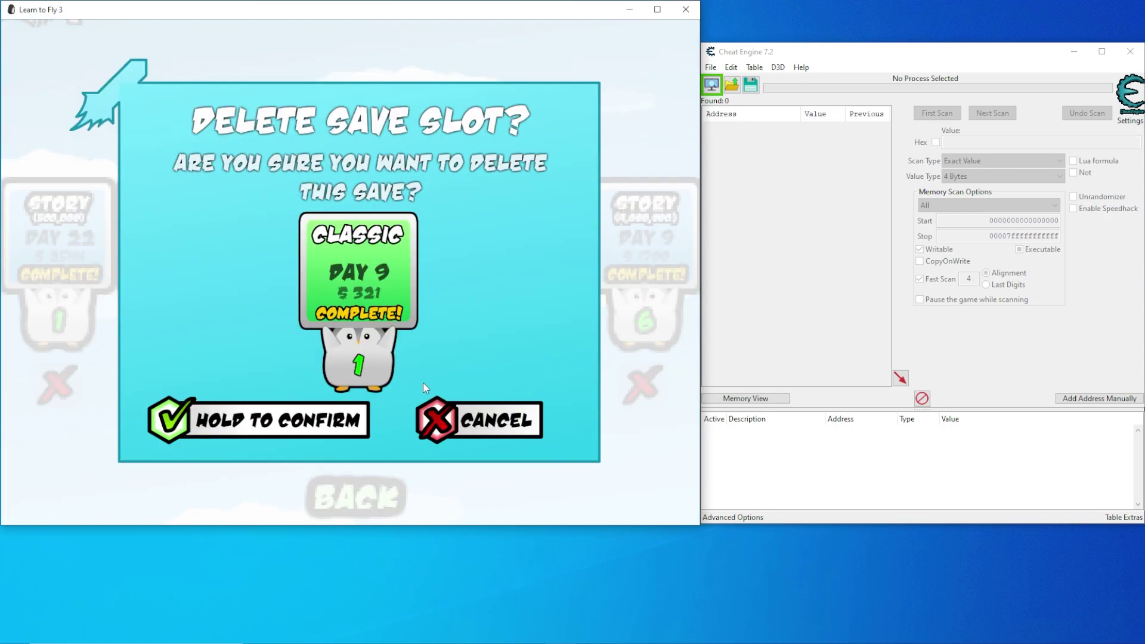
click(283, 417)
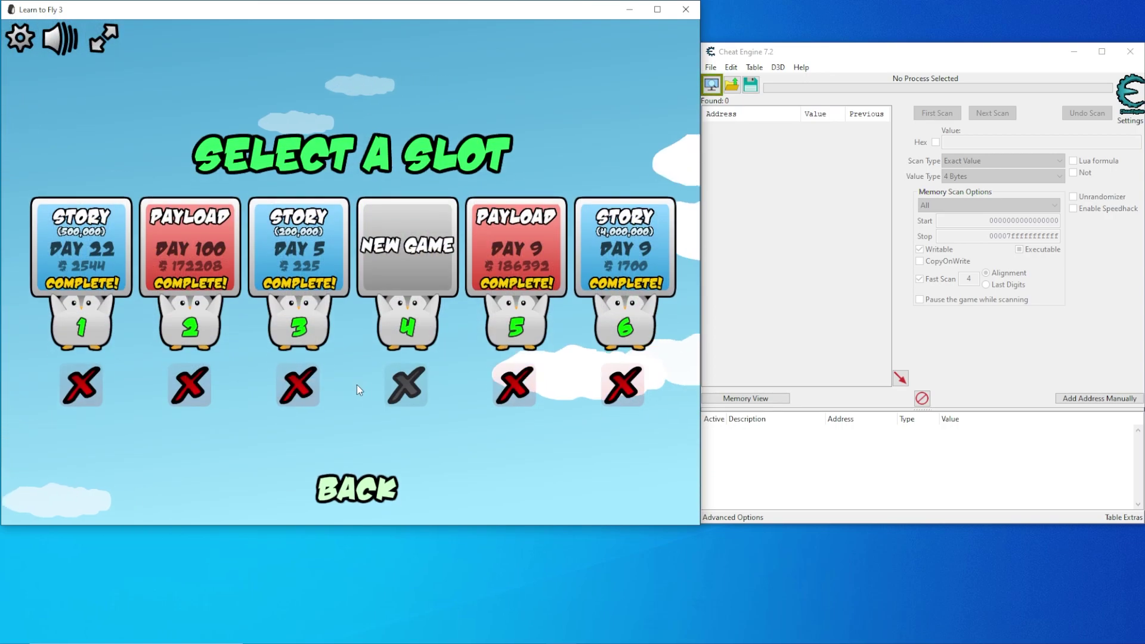
click(399, 262)
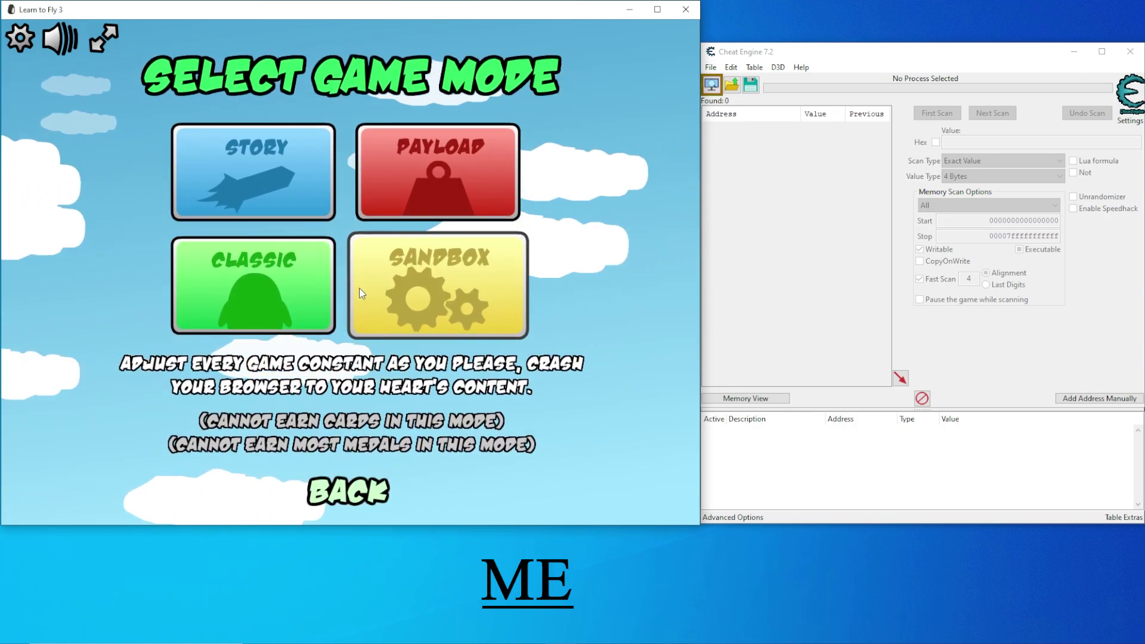
click(250, 304)
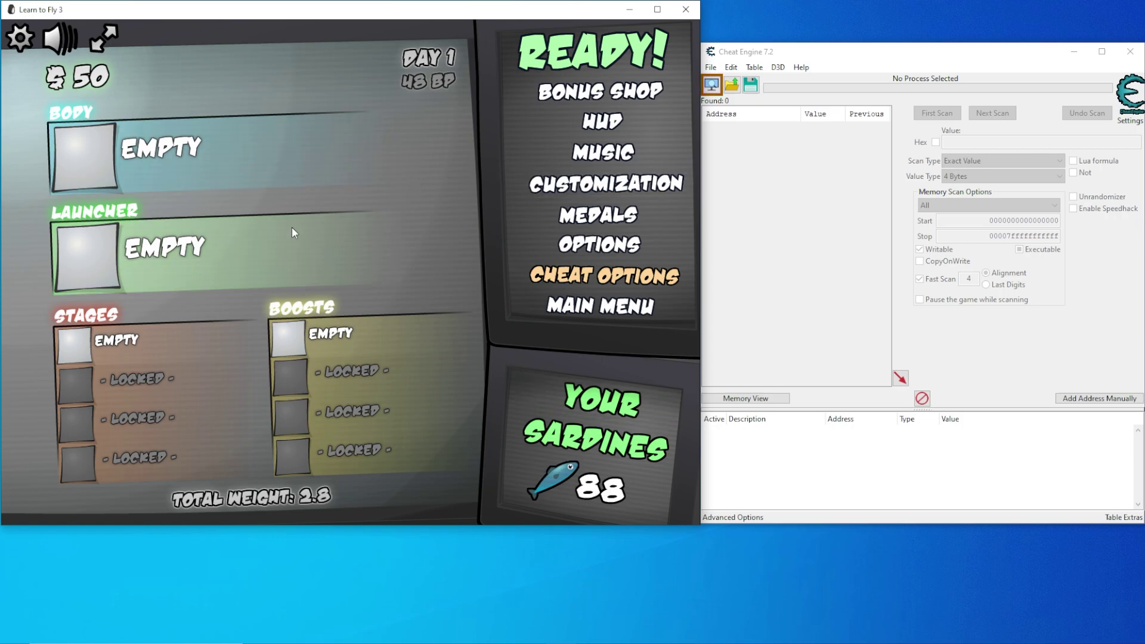
Buy the Omega Penguin and then the Dodo body, plus the Coil launcher.
click(168, 171)
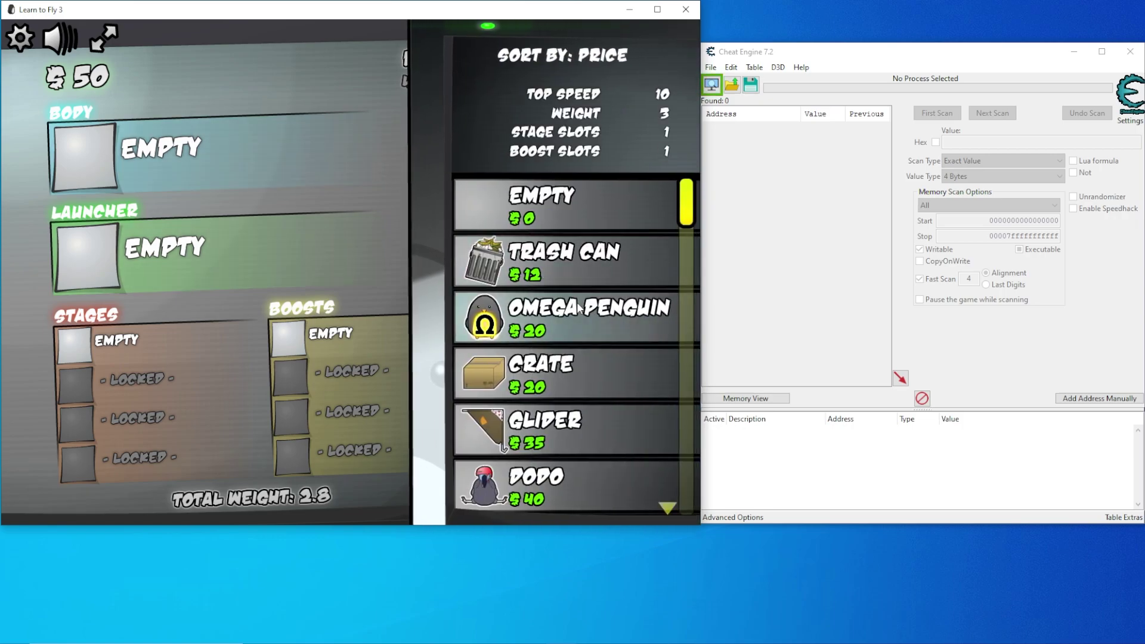
scroll(635, 381, down, 3)
scroll(630, 392, up, 3)
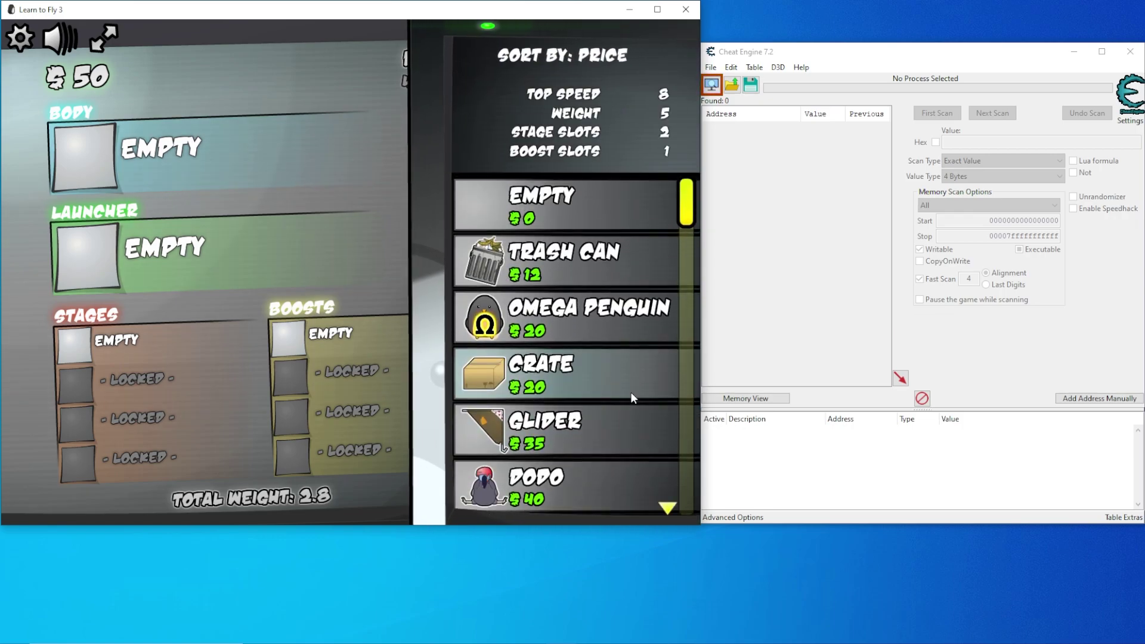
mouse_move(572, 486)
click(572, 317)
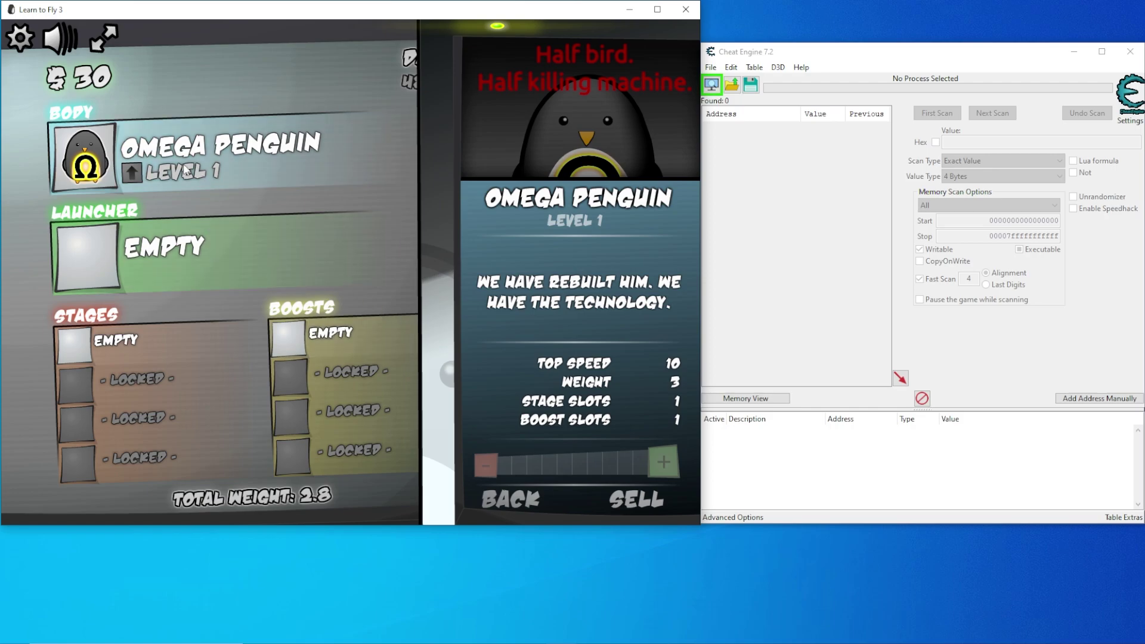
click(619, 508)
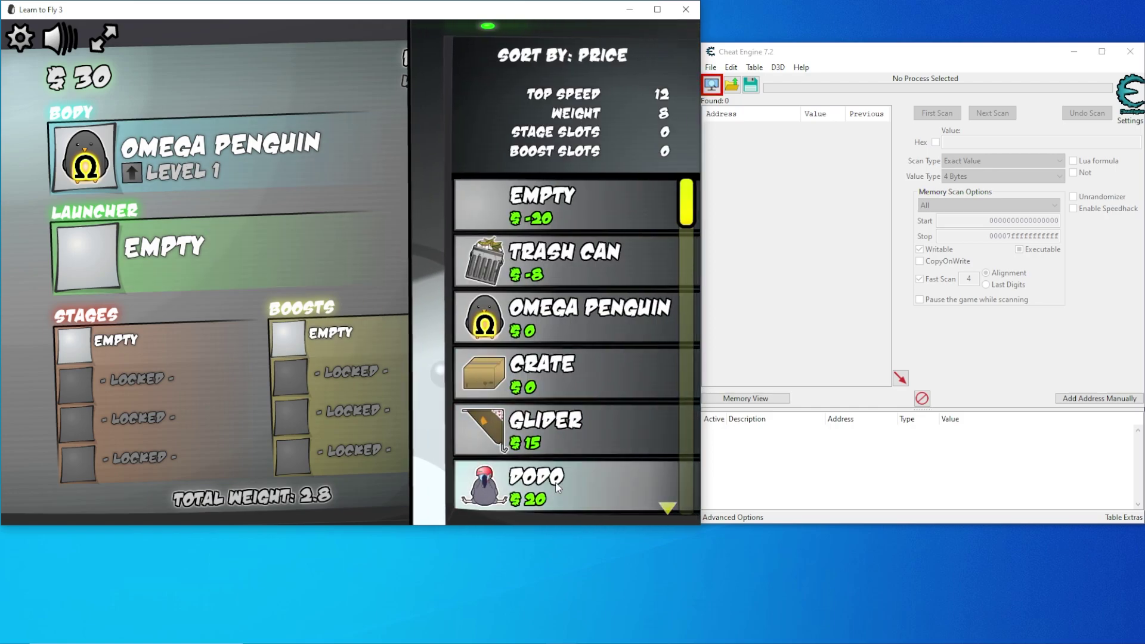
click(617, 483)
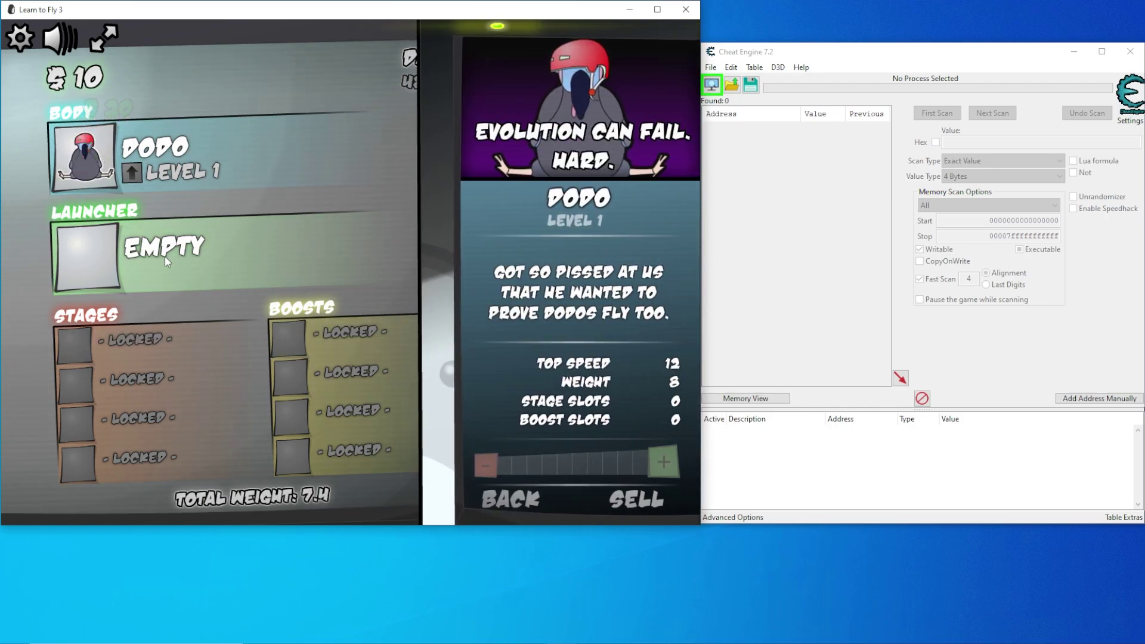
click(165, 256)
click(564, 285)
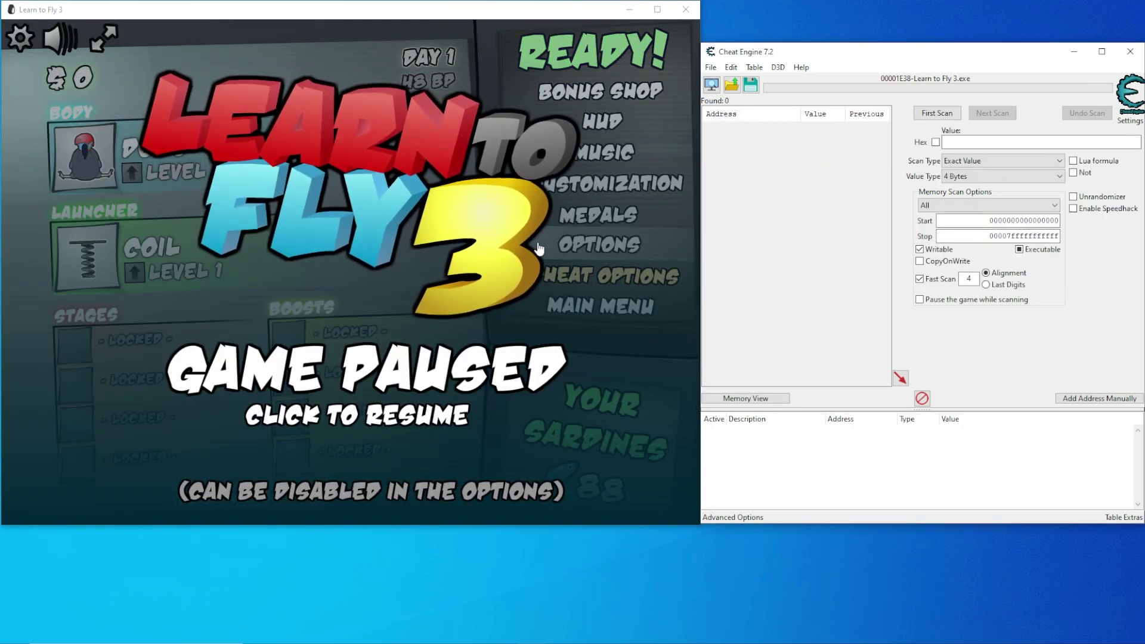
Resume, reach Takeoff, open and close Options, then launch the Dodo off the Coil.
click(414, 249)
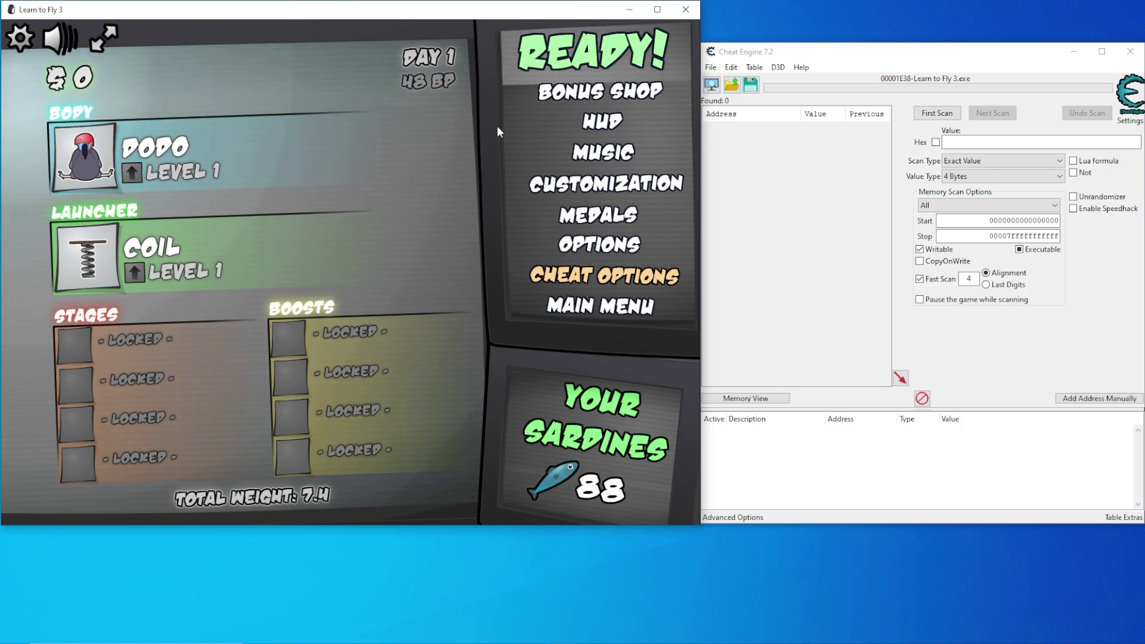
click(591, 52)
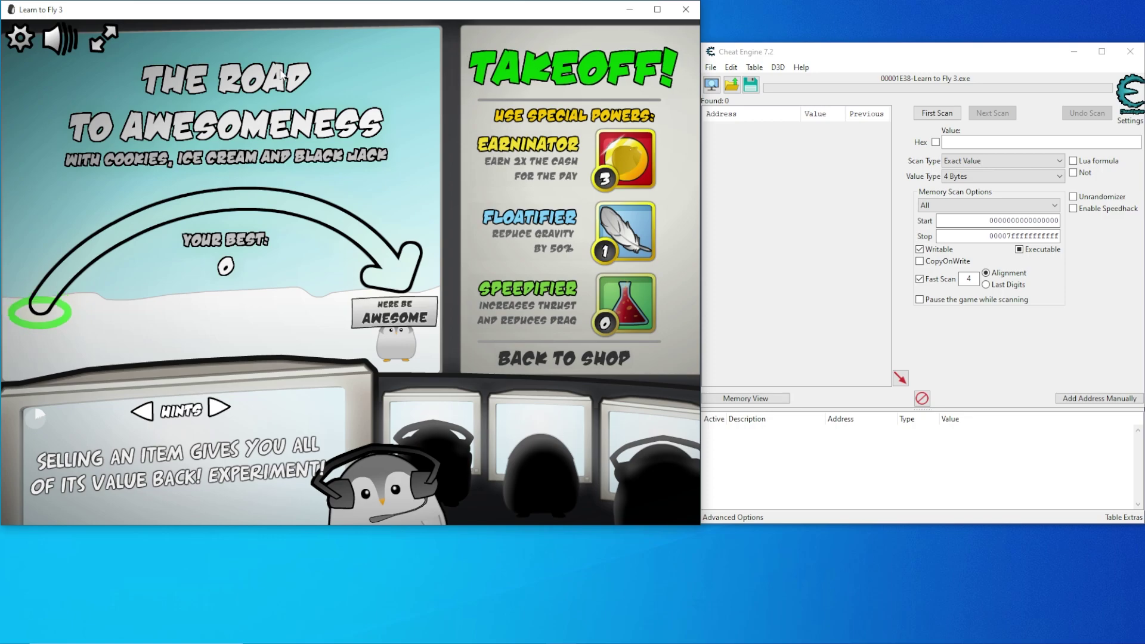
click(19, 40)
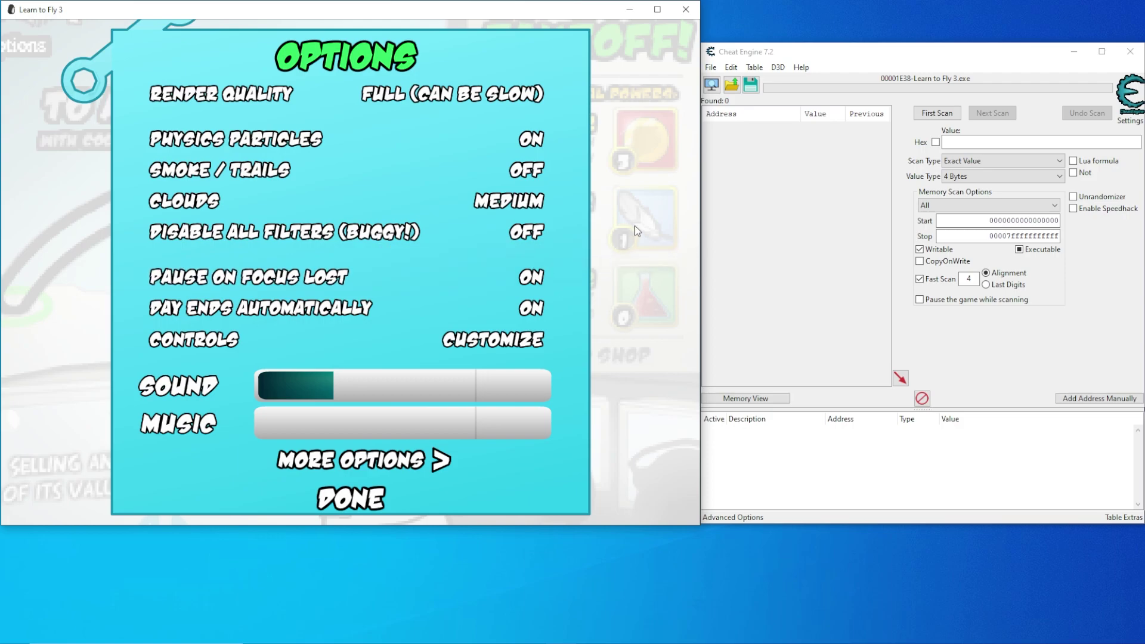
click(851, 248)
click(351, 499)
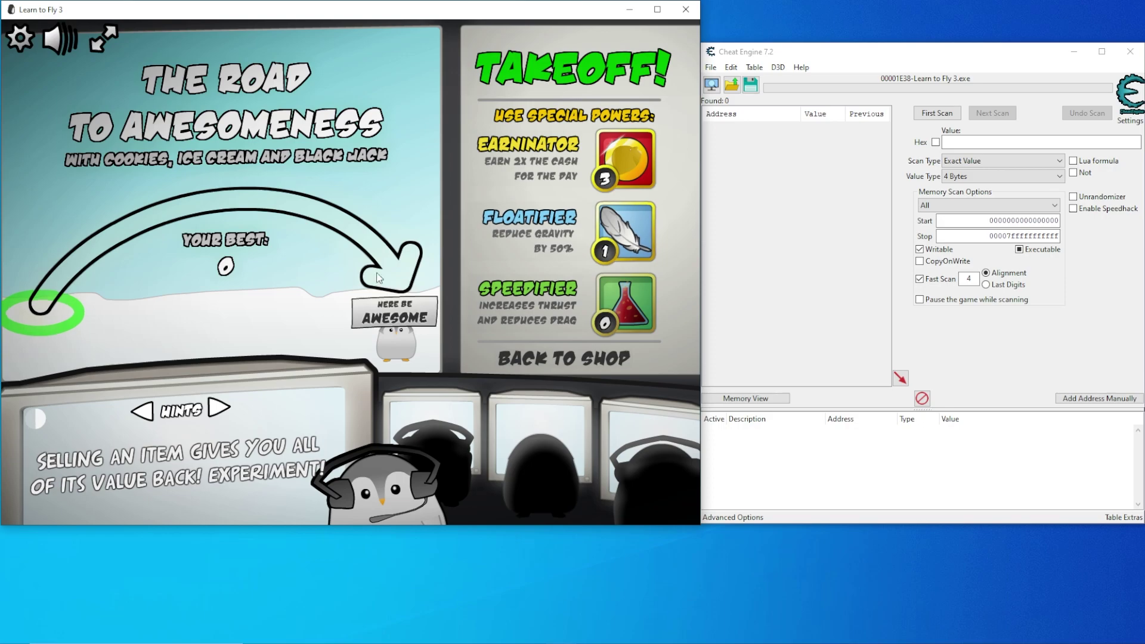
click(482, 75)
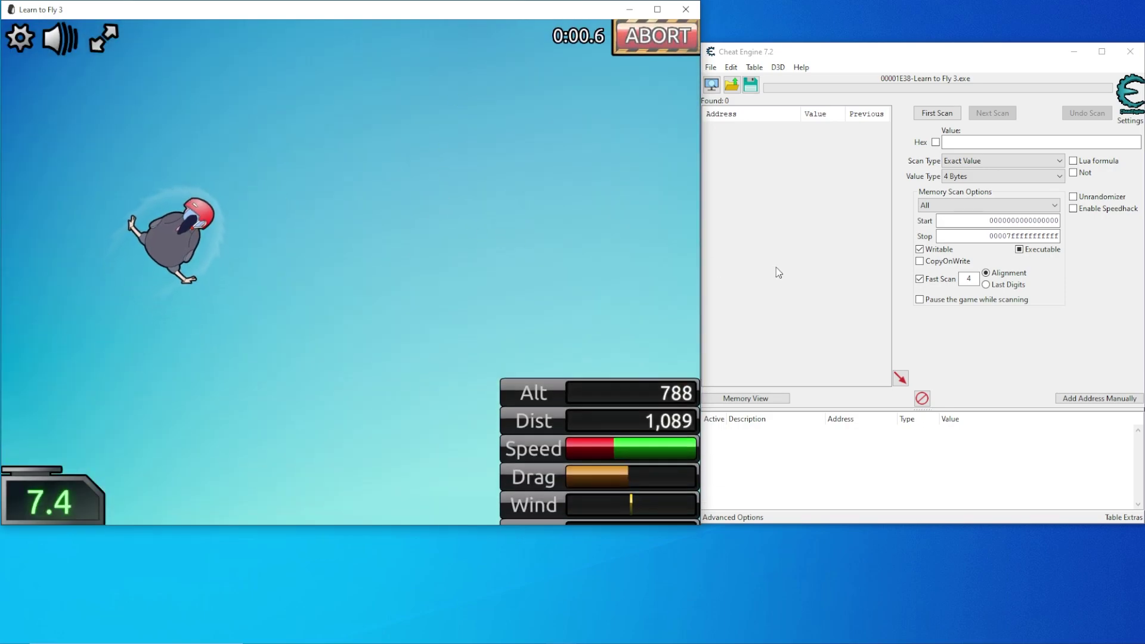
Switch to Cheat Engine so the flight pauses at distance 1,257.
click(775, 273)
click(984, 139)
text(1257)
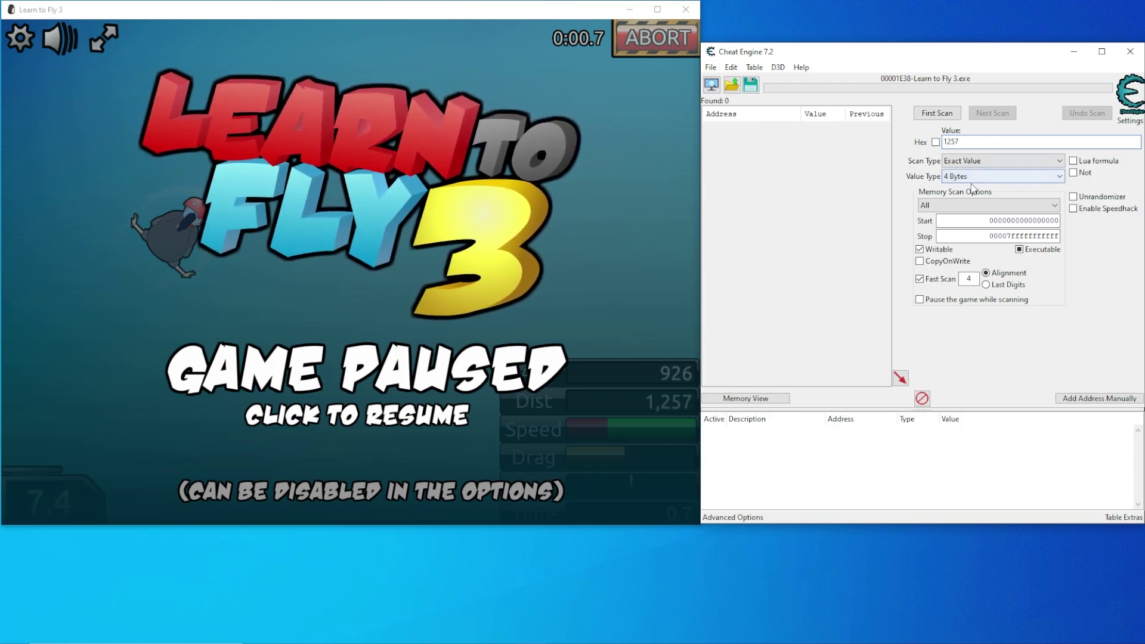
Run a Double-type first scan for the distance value 1257.
click(952, 179)
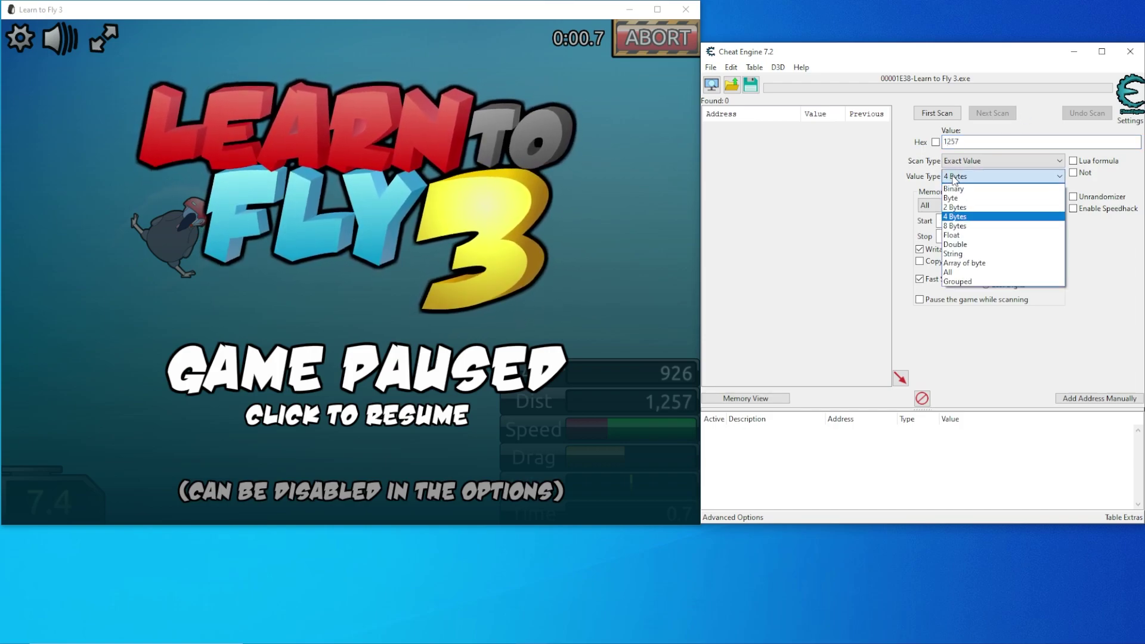
click(959, 245)
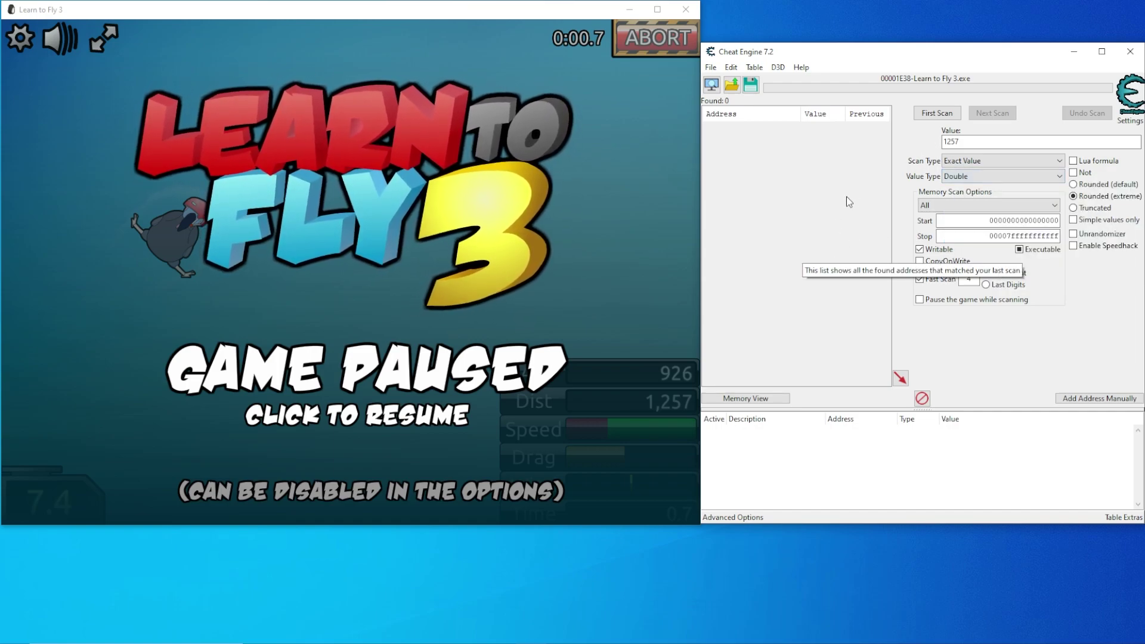
click(937, 116)
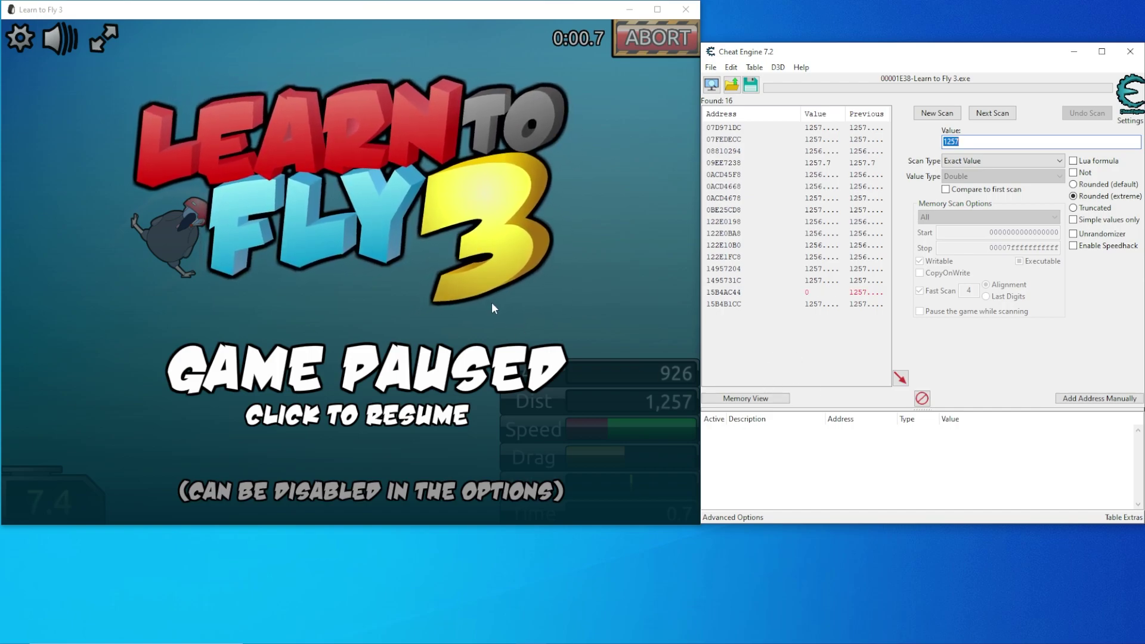
Let the flight advance, pause, next-scan for 2154, and widen the scanner window.
click(495, 304)
click(1010, 388)
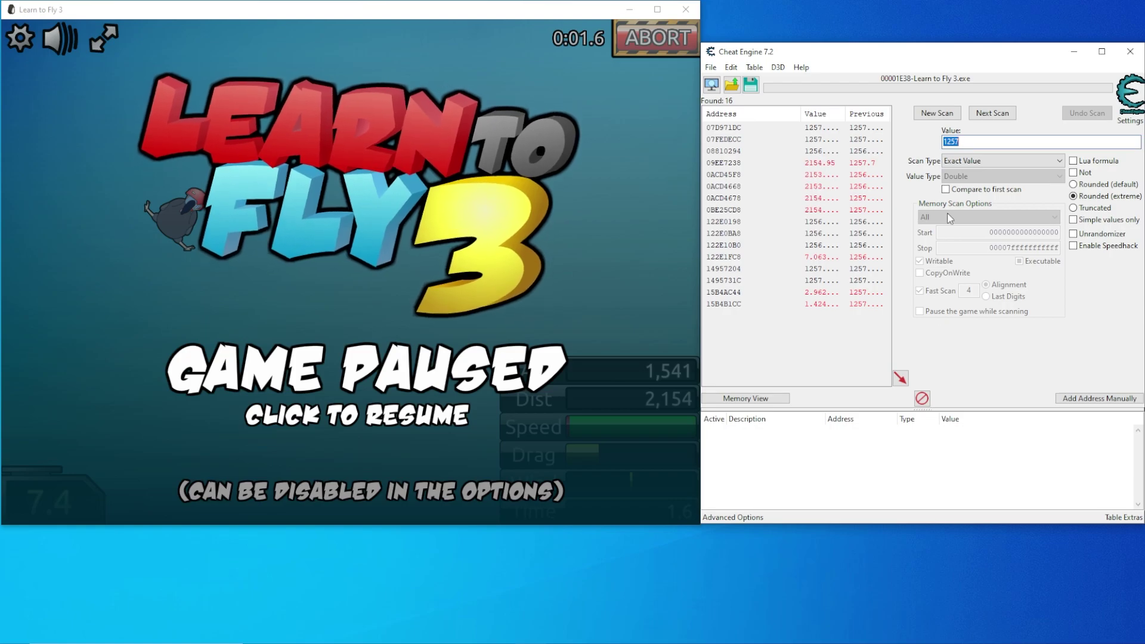
text(2154)
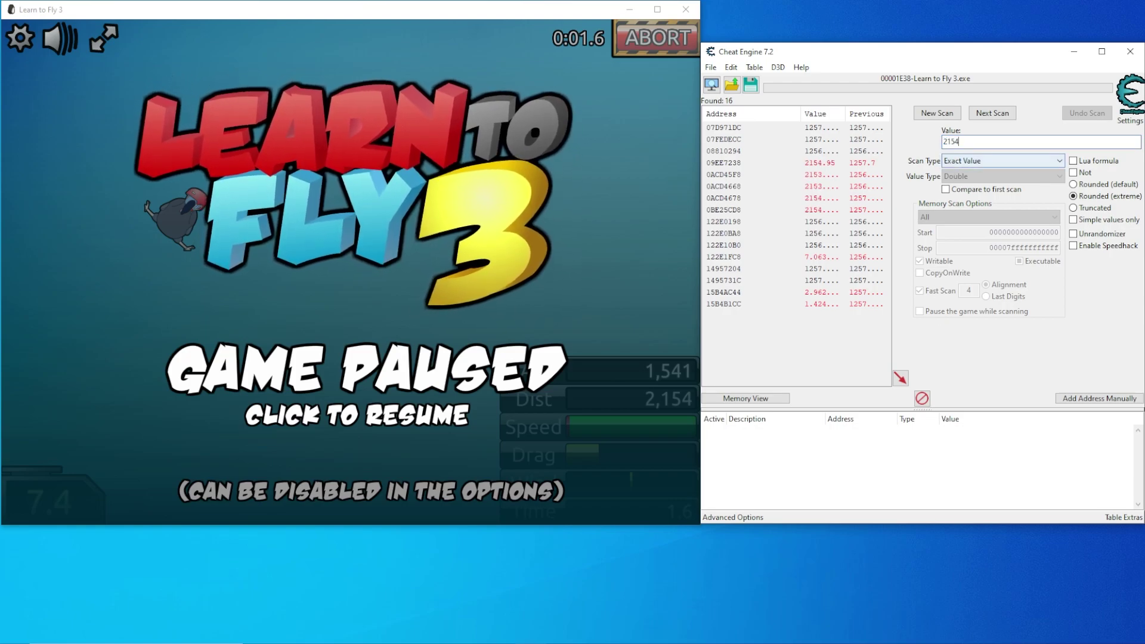
click(1004, 116)
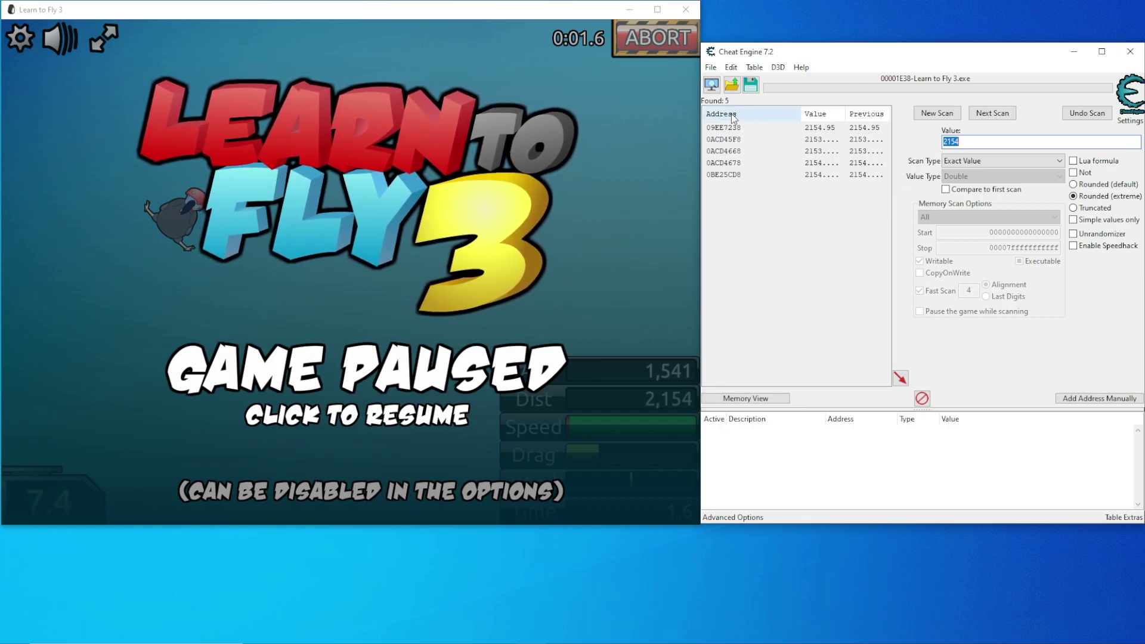
drag(699, 70, 606, 79)
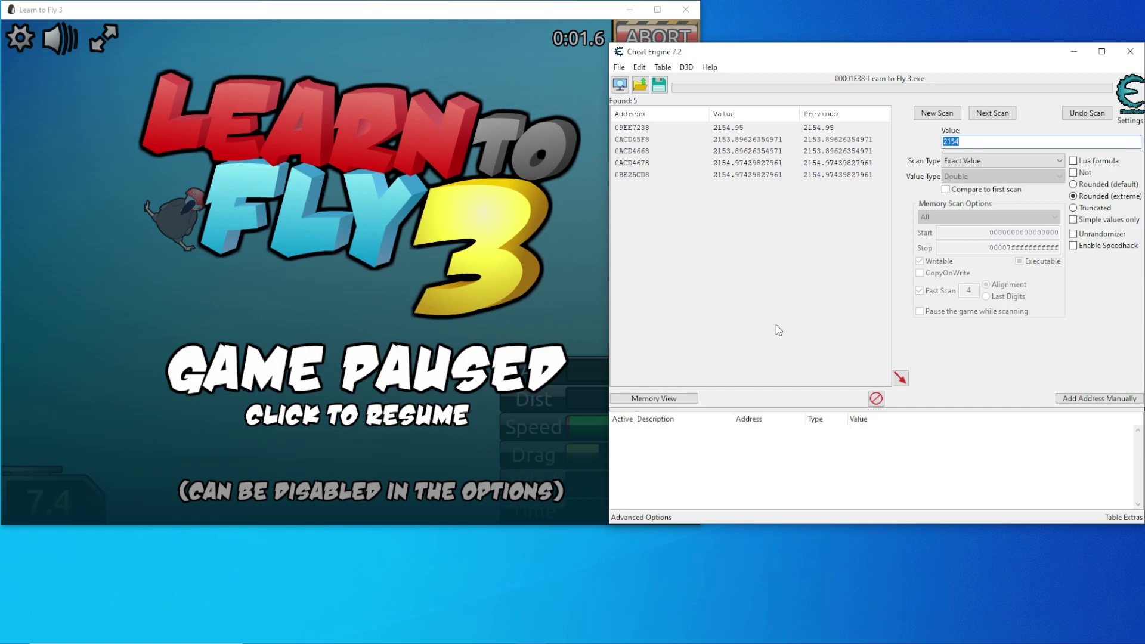
Pause the flight at distance 2,906, then move and enlarge the Cheat Engine window.
click(338, 246)
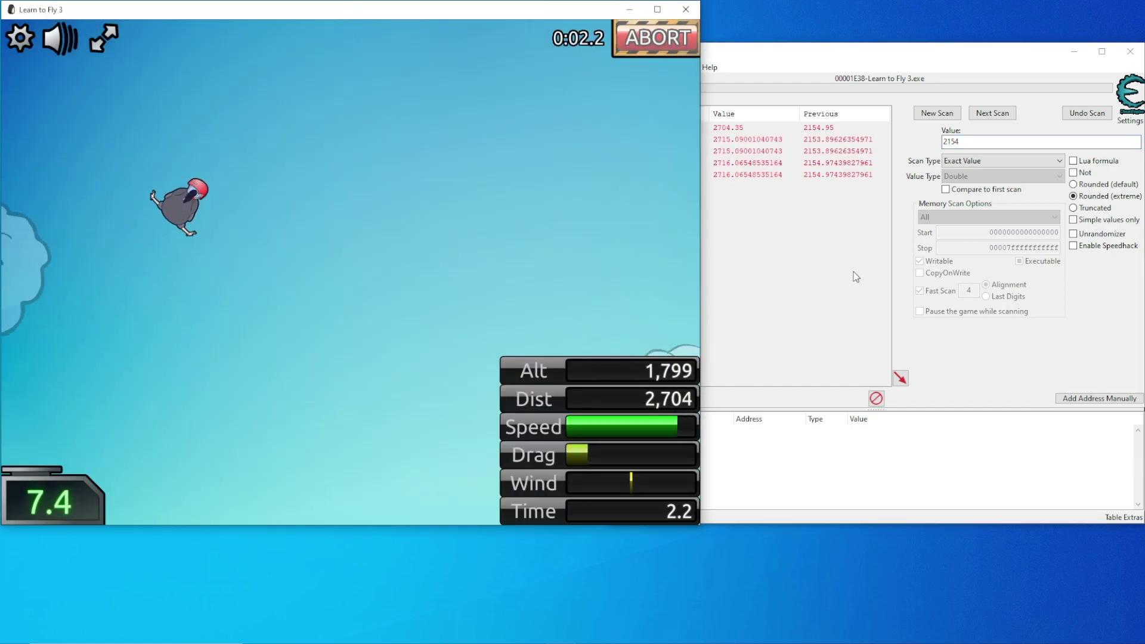
click(894, 243)
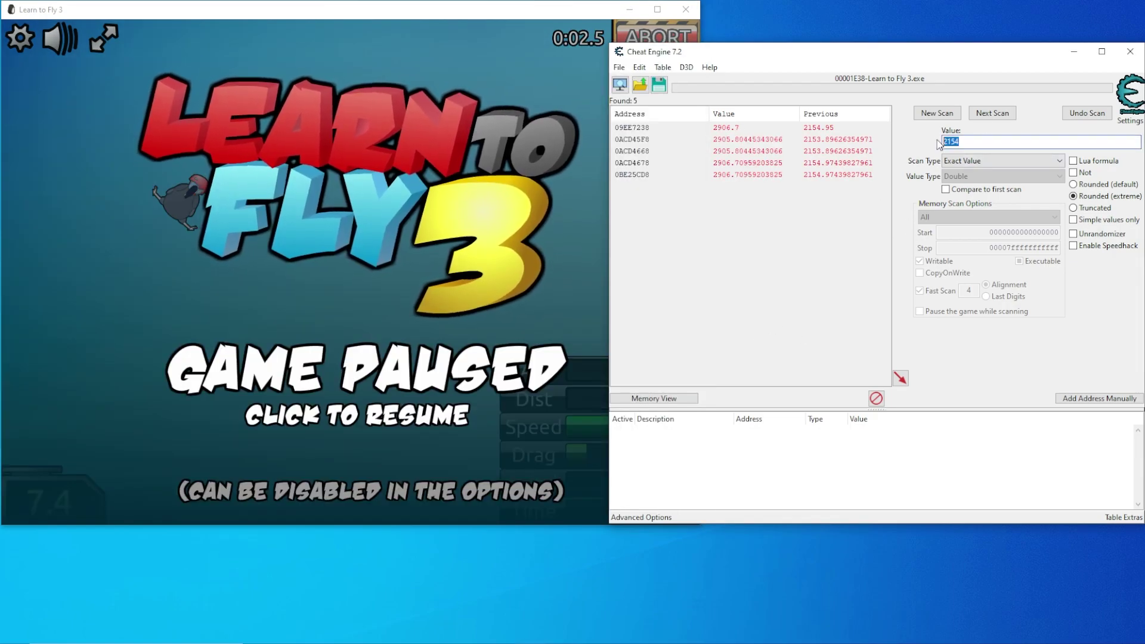
drag(780, 49, 972, 54)
double_click(875, 50)
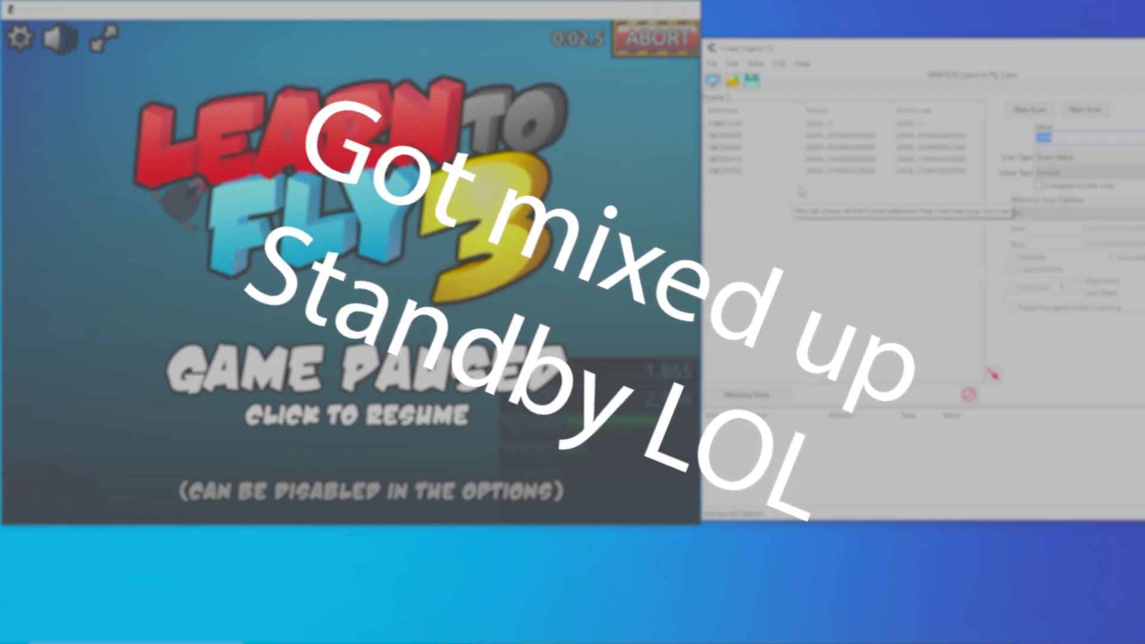
Add four found addresses to the address table, then delete those saved entries.
click(833, 137)
shift+click(833, 170)
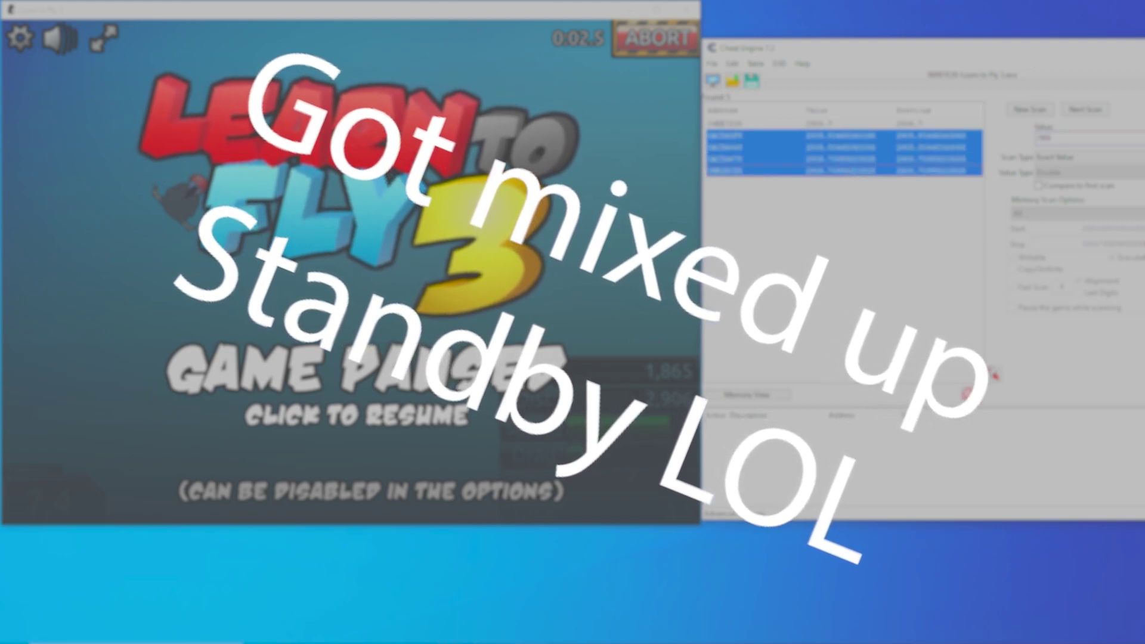
click(991, 374)
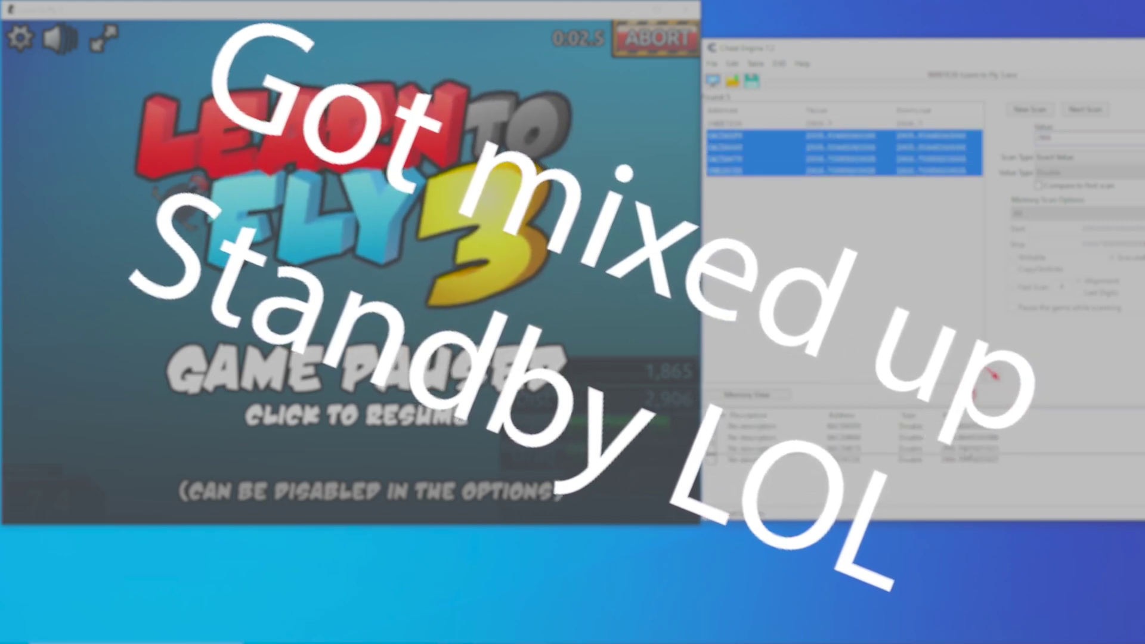
click(960, 450)
right_click(951, 448)
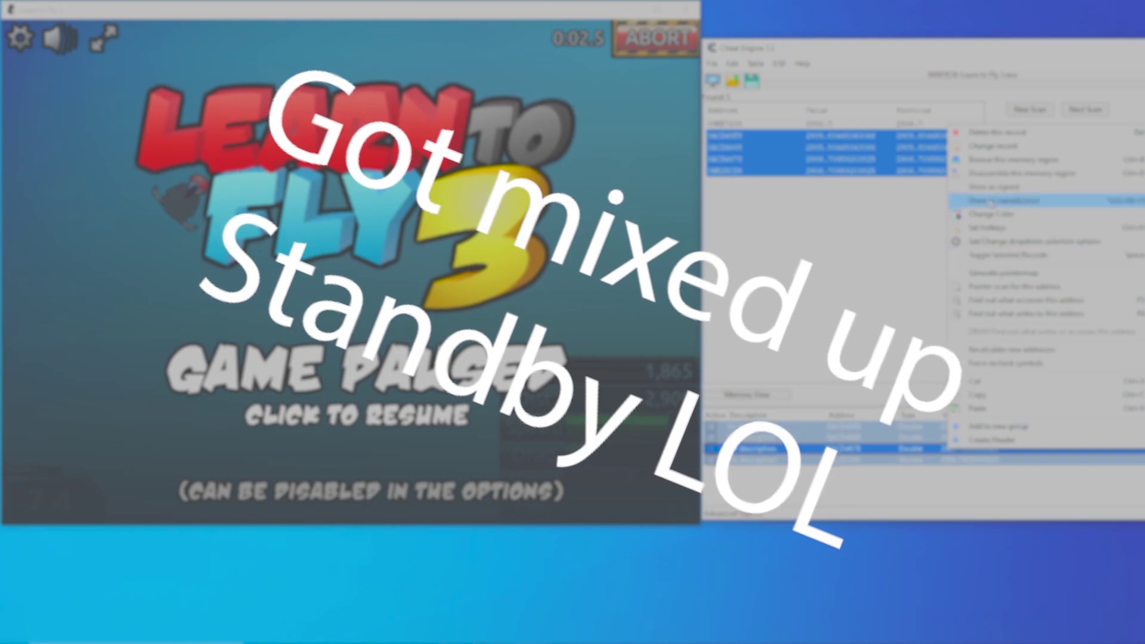
click(901, 177)
click(970, 396)
click(631, 331)
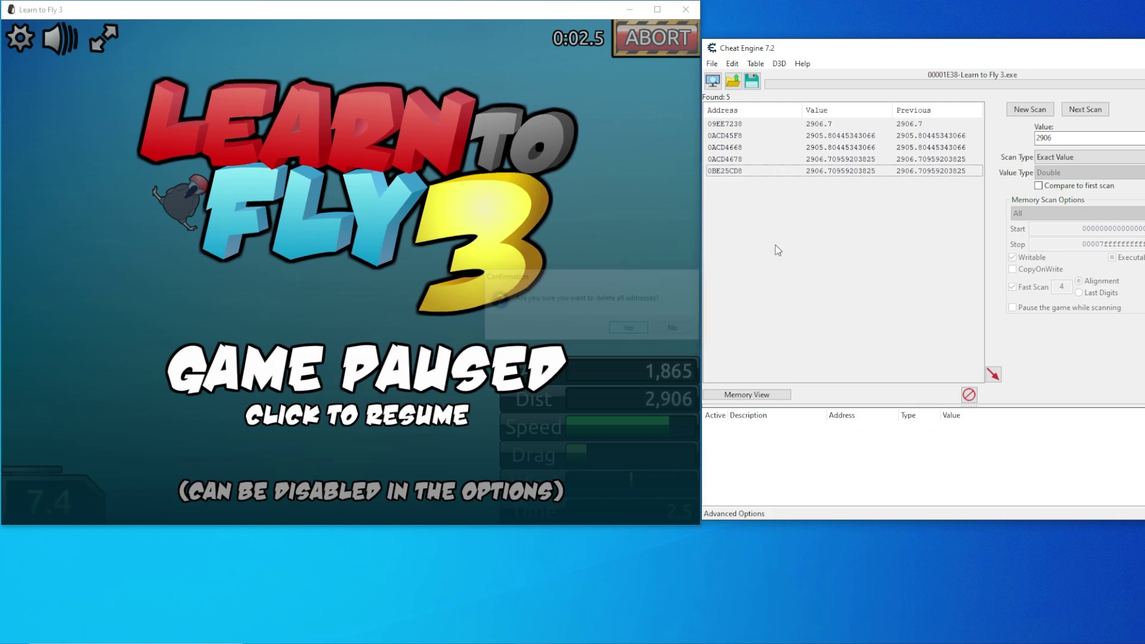
Inspect the found list and select addresses 0ACD4678 and 0BE25CD8.
click(906, 126)
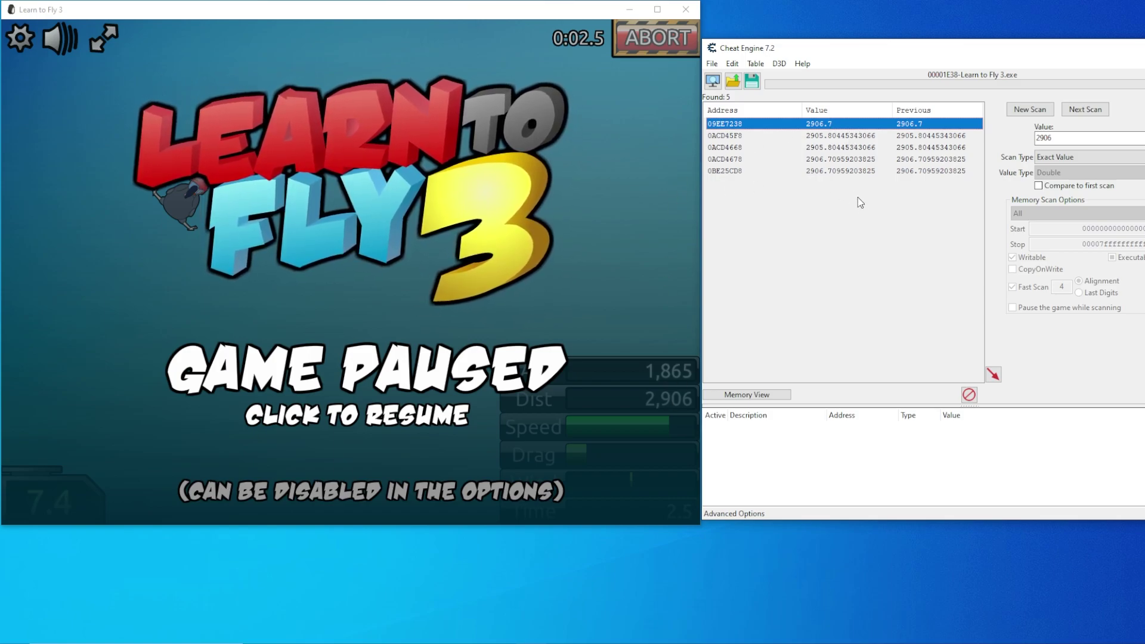
click(928, 159)
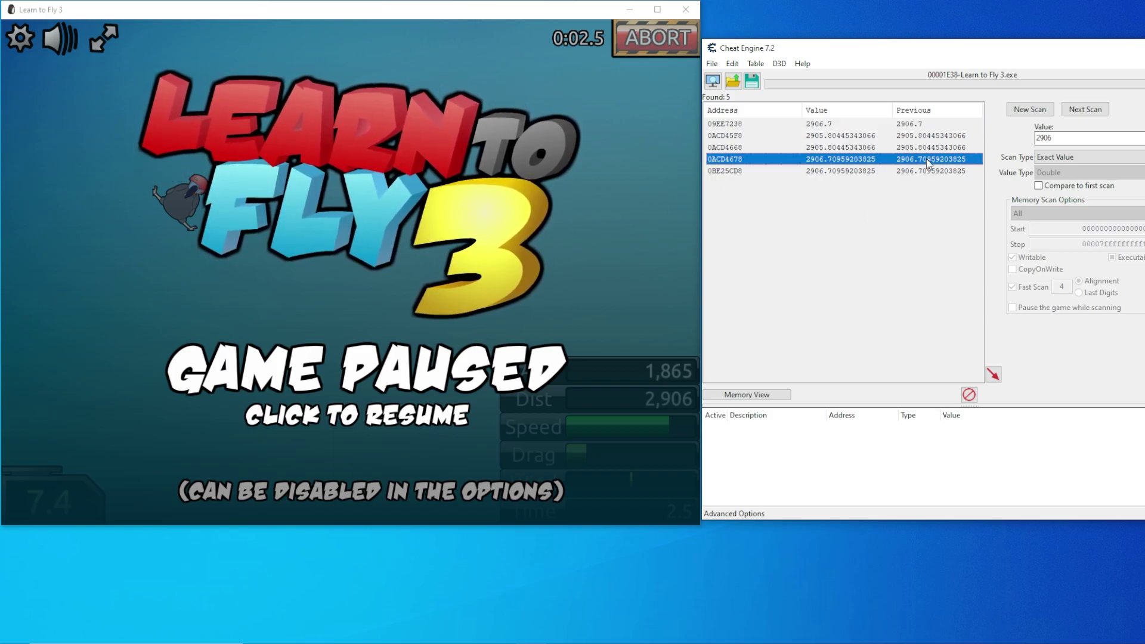
shift+click(926, 170)
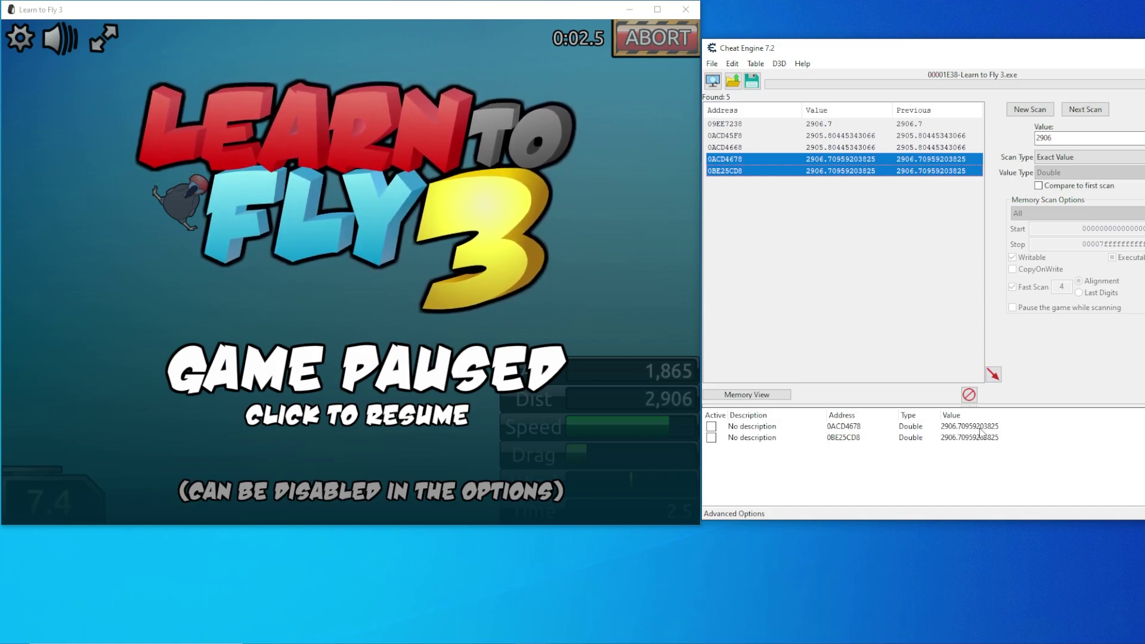
Change both saved distance entries to about 299,906 and resume the flight.
click(981, 437)
right_click(981, 430)
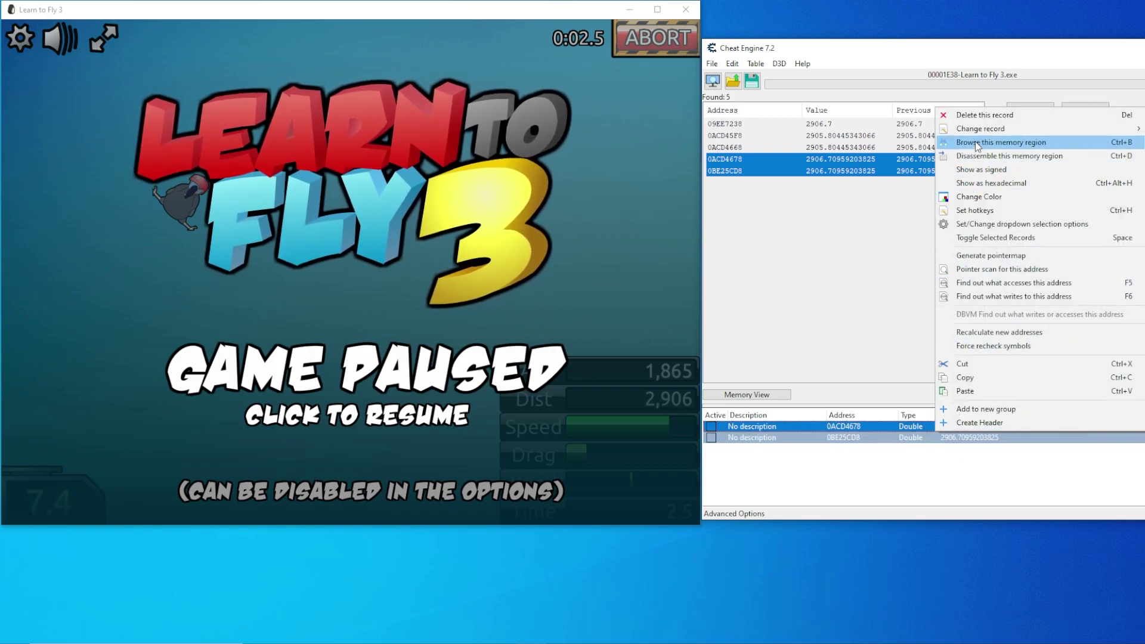
mouse_move(981, 128)
click(778, 171)
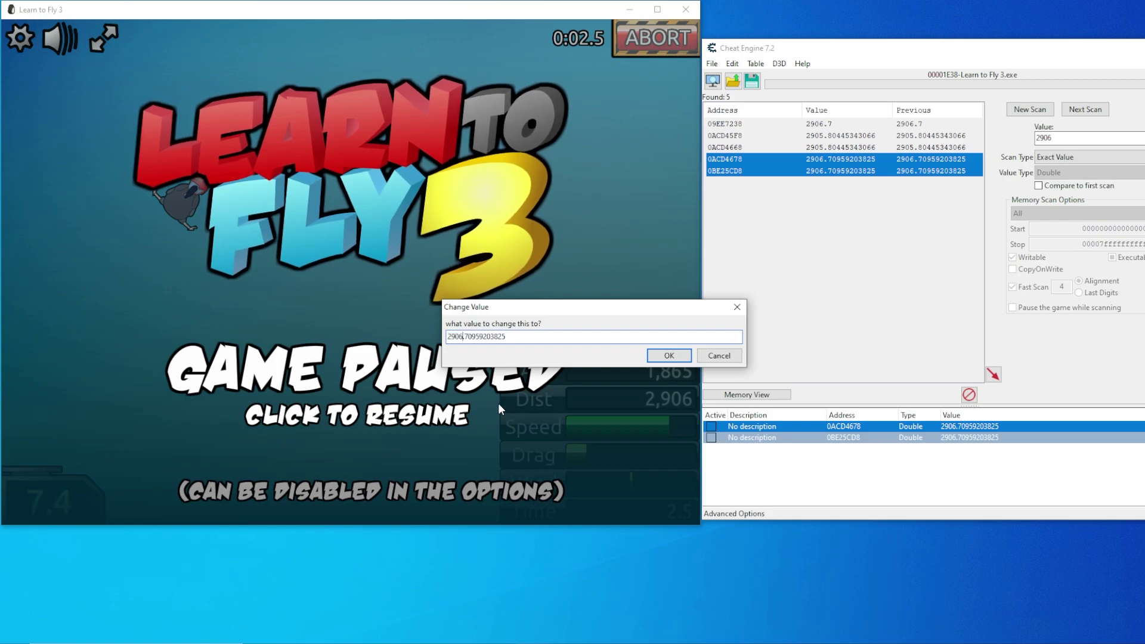
key(Left)
key(Left)
key(Left)
text(-99)
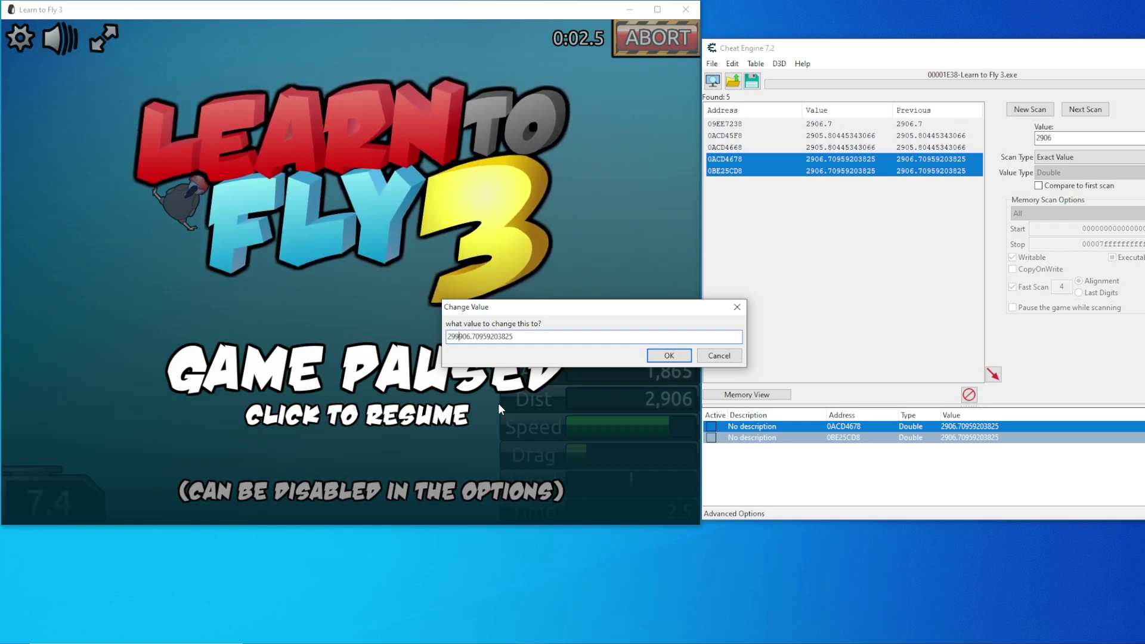
click(668, 355)
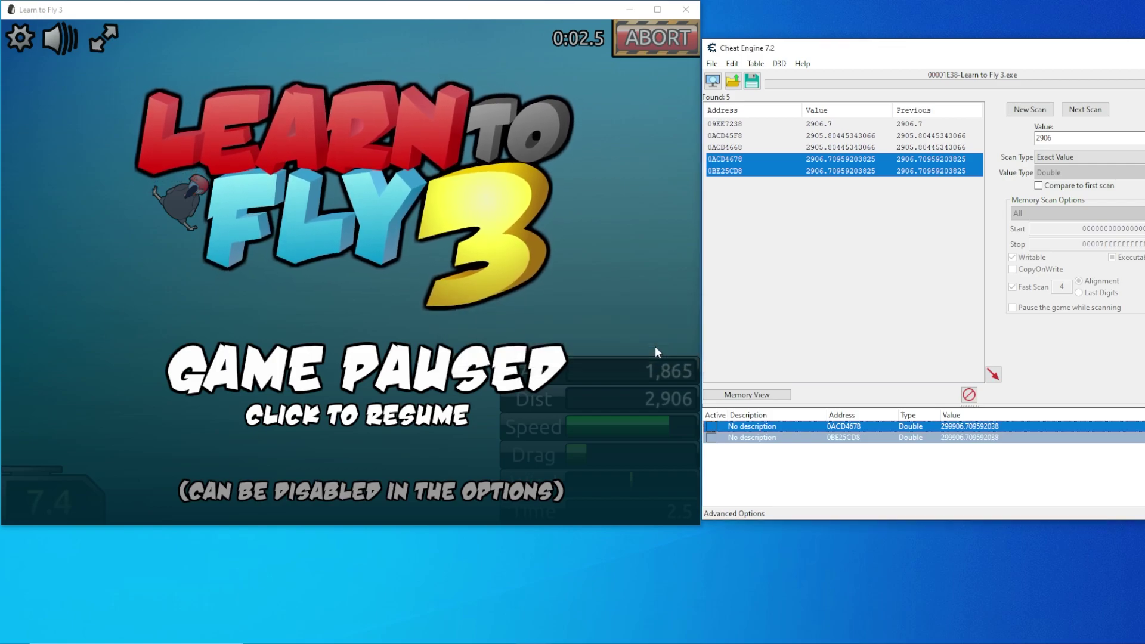
click(653, 265)
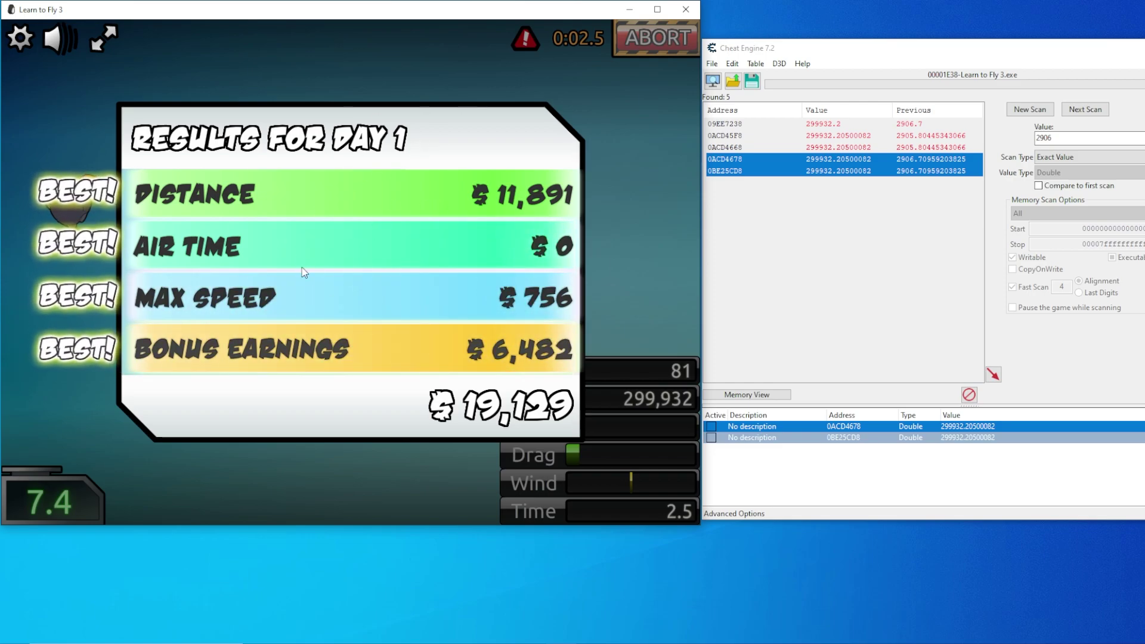
Dismiss the Day 1 results totaling $19,129 to reach the Day 2 hangar.
click(372, 352)
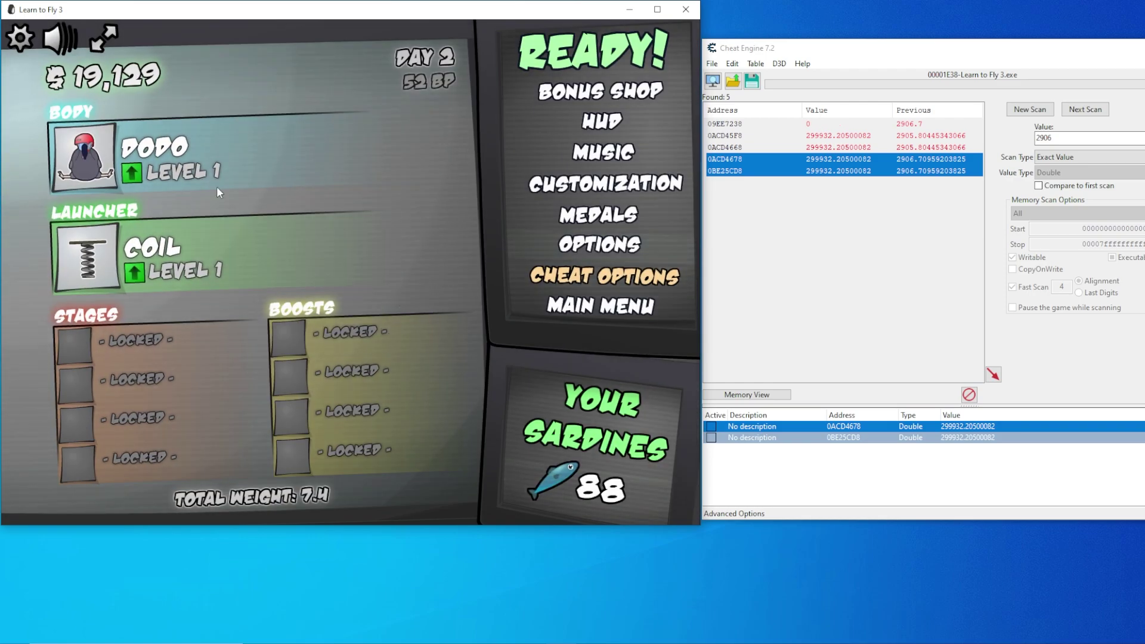
Raise Dodo to level 2, buy the Space Shuttle body, and maximize the game window.
click(160, 183)
click(295, 179)
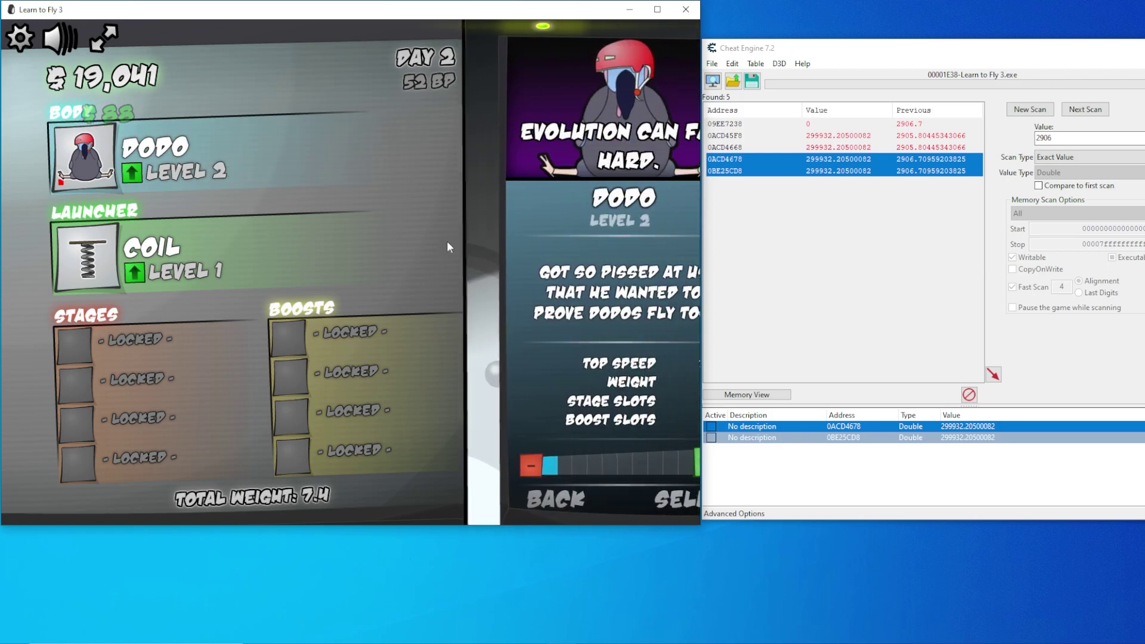
scroll(614, 384, down, 3)
scroll(606, 373, down, 3)
scroll(603, 364, down, 2)
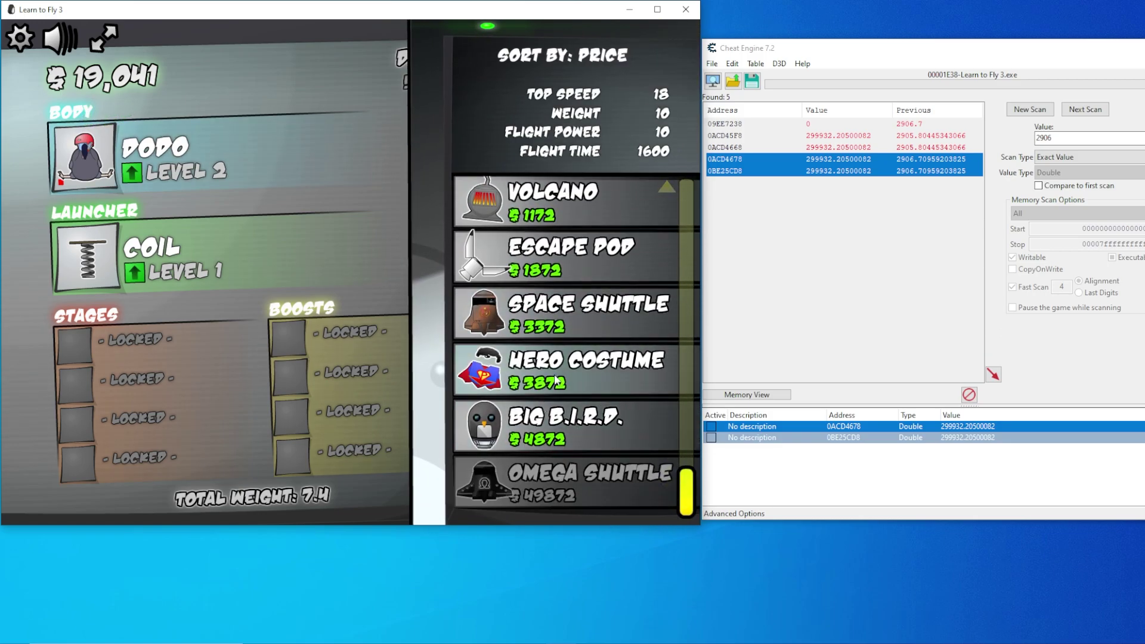
click(573, 313)
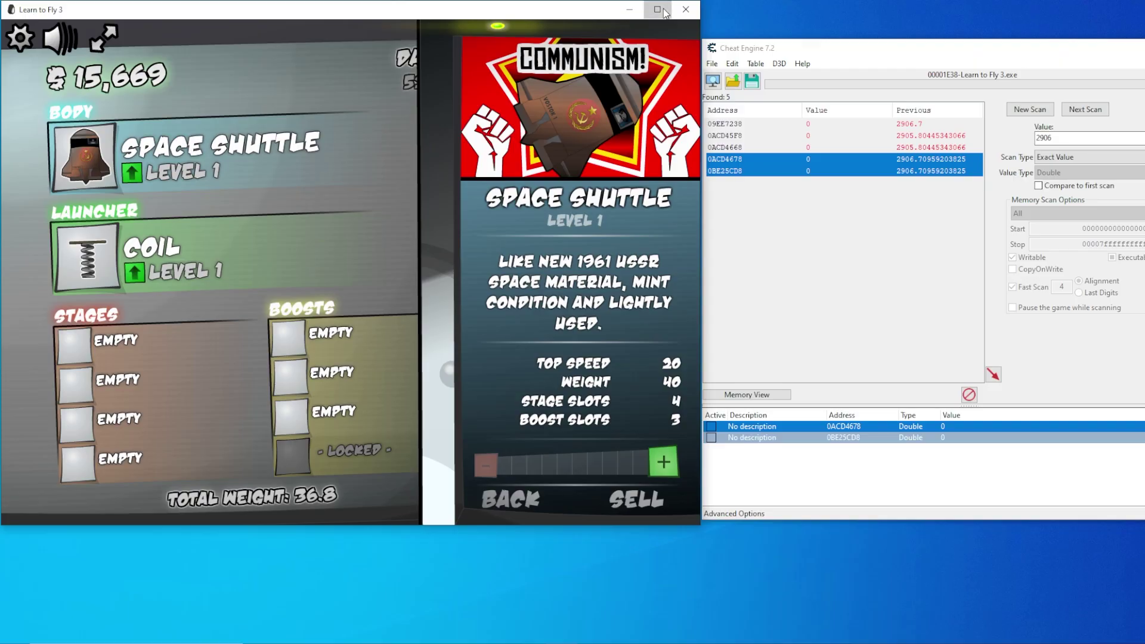
click(659, 9)
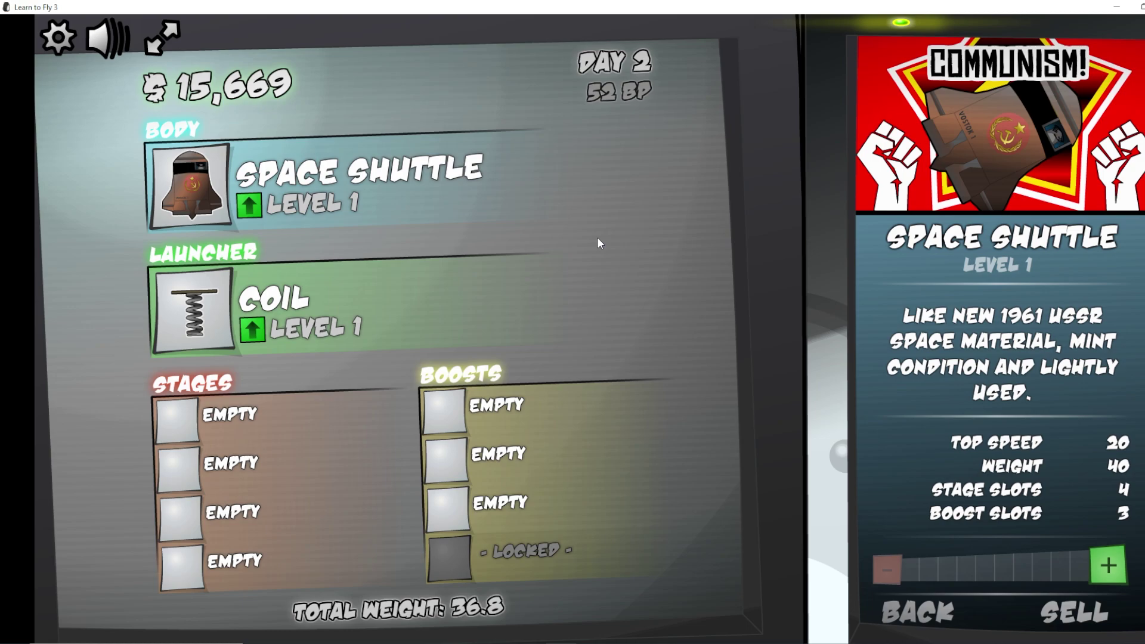
Close the Space Shuttle details and advance past the Classic Challenge goal to takeoff.
click(930, 617)
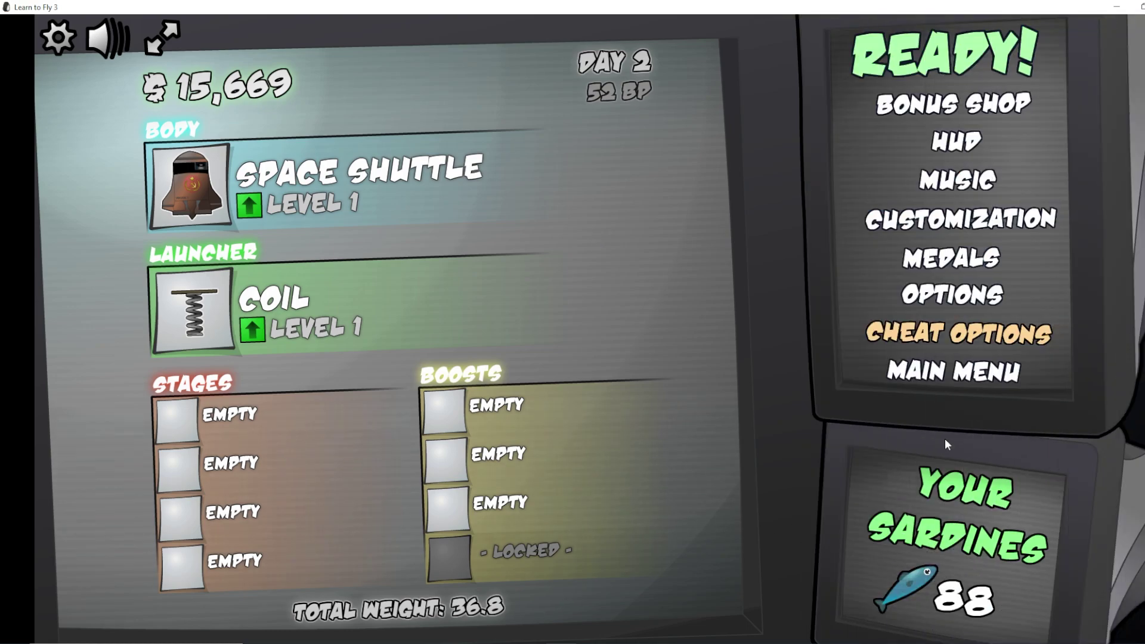
click(983, 254)
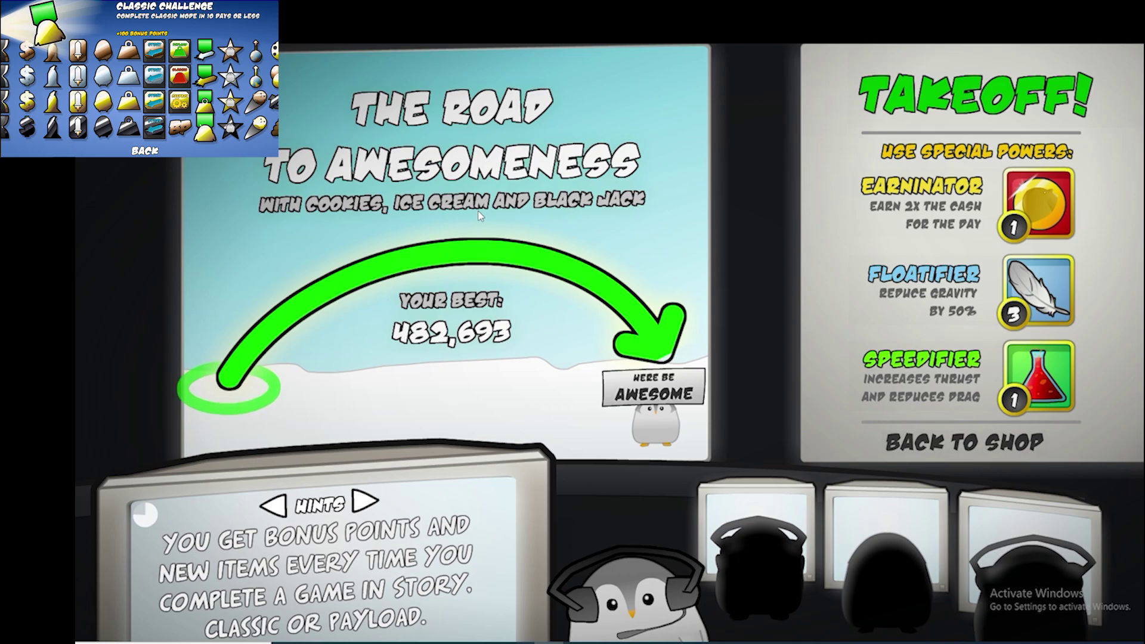
Launch the Day 2 flight and fast-forward it until the Earth-orbit ending plays.
click(859, 106)
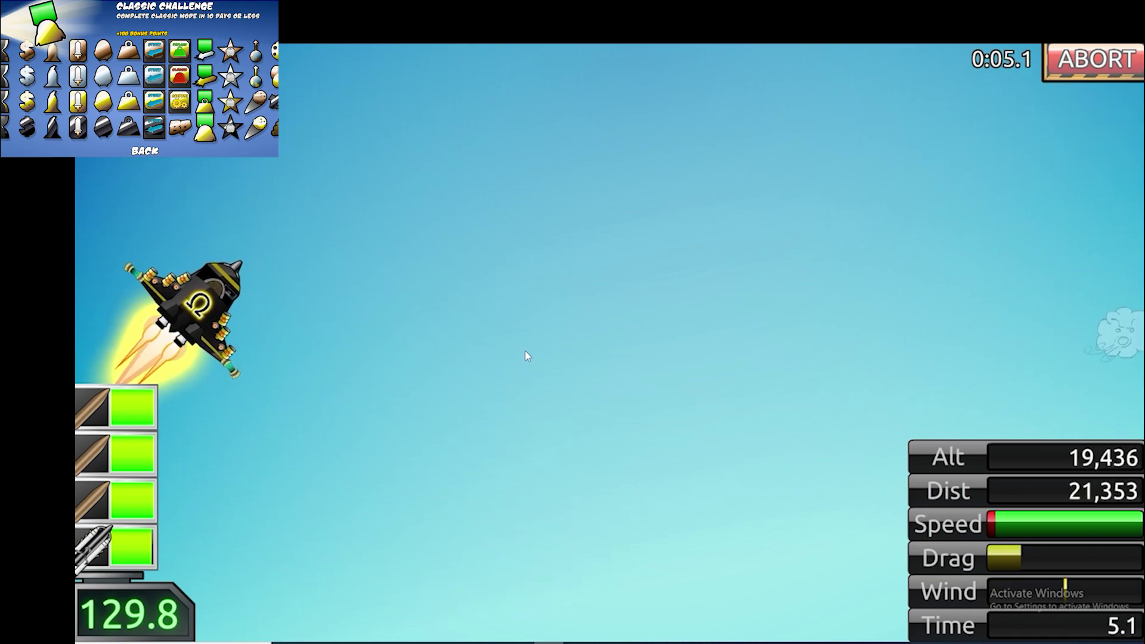
key(space)
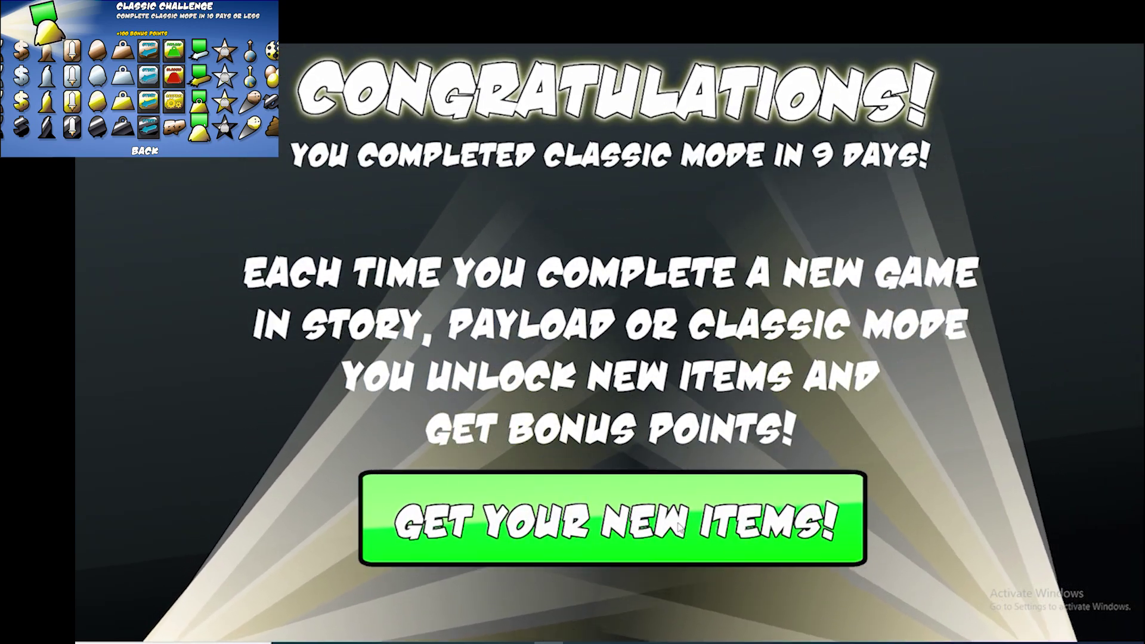
Claim the new items, open the Mechano Madness pack, and continue to the title screen.
click(760, 447)
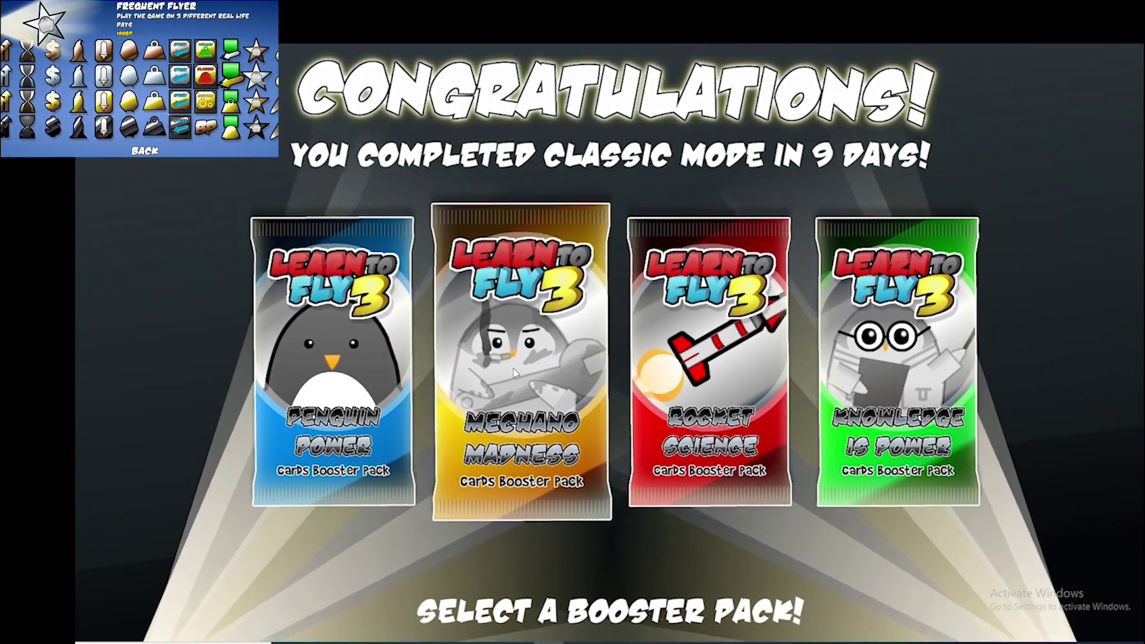
click(518, 368)
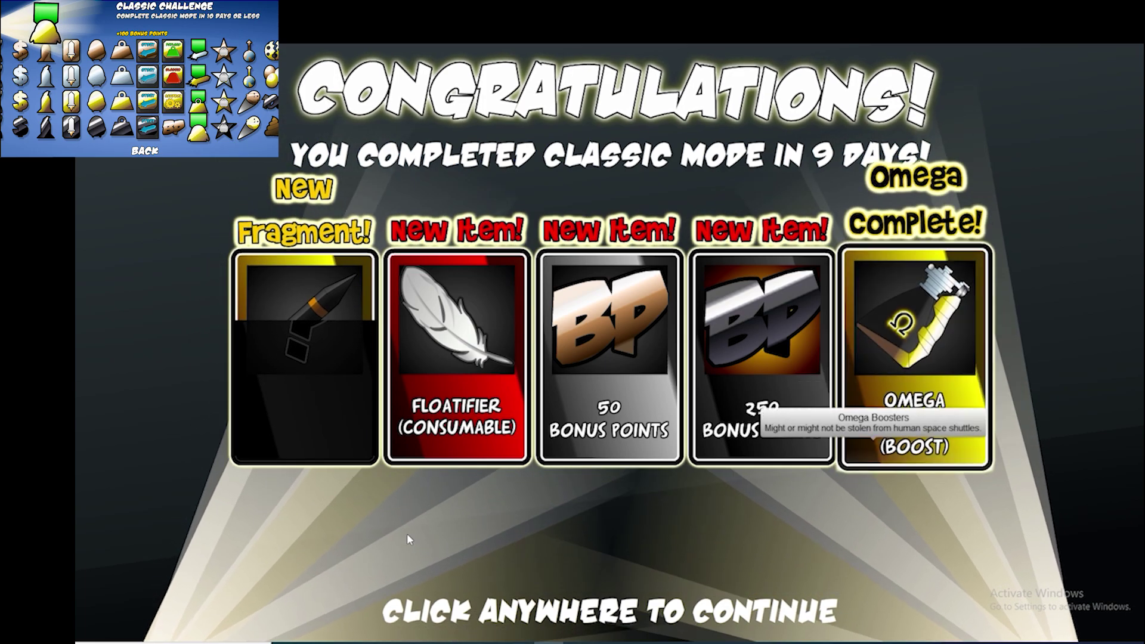
click(496, 569)
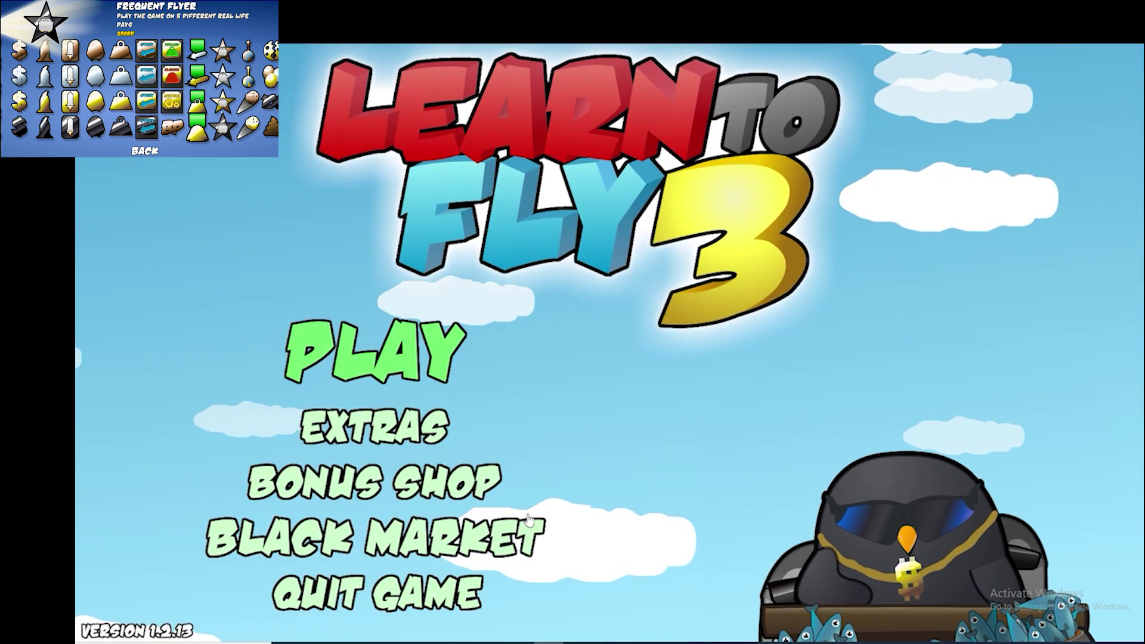